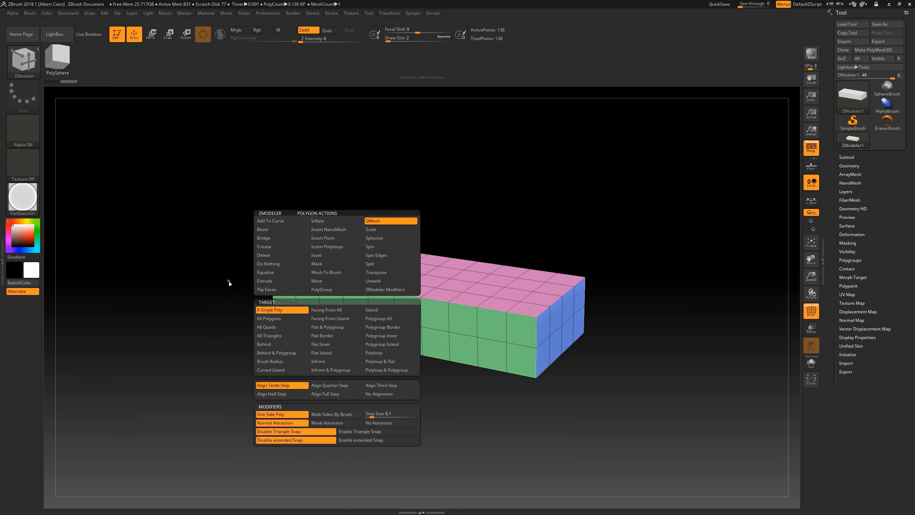
Step: Extrude a single front corner polygon of the top upward, and extrude both end faces outward using the Polygroup All target
left_click(282, 282)
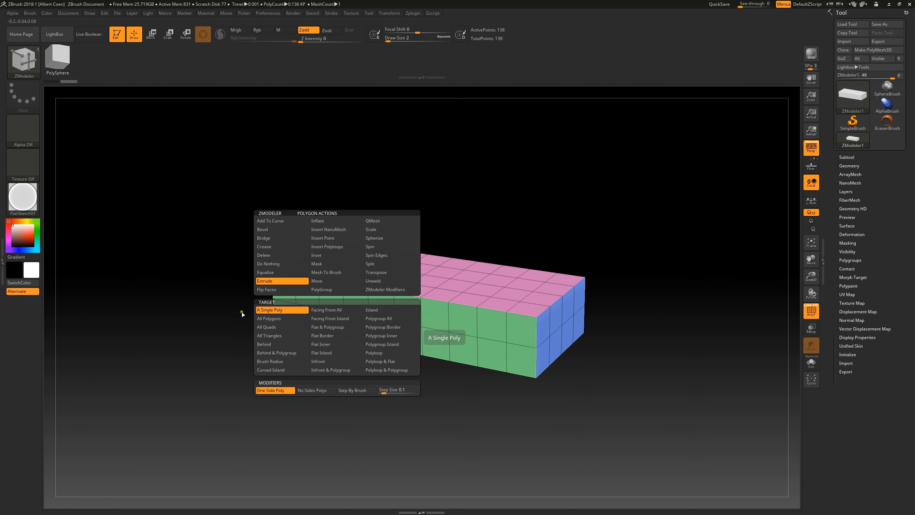
left_click_drag(284, 264, 285, 235)
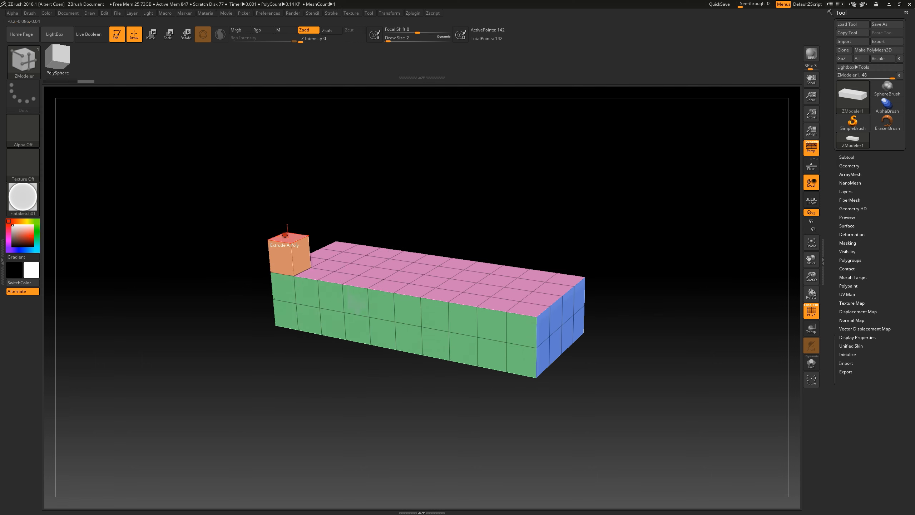
key("space")
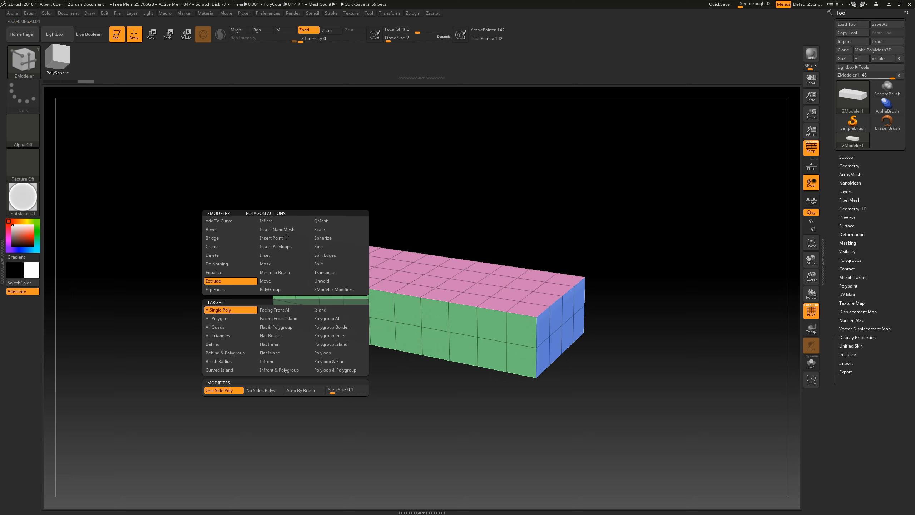
left_click(341, 319)
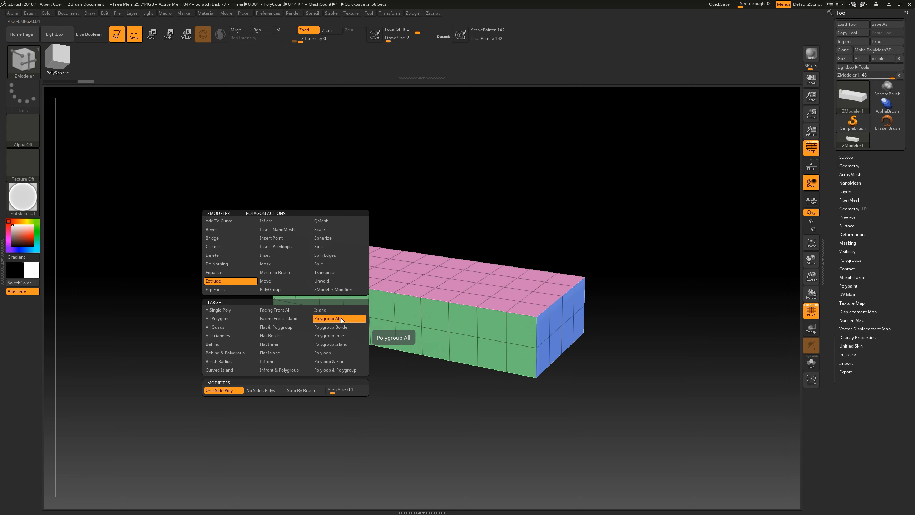
left_click_drag(542, 361, 577, 352)
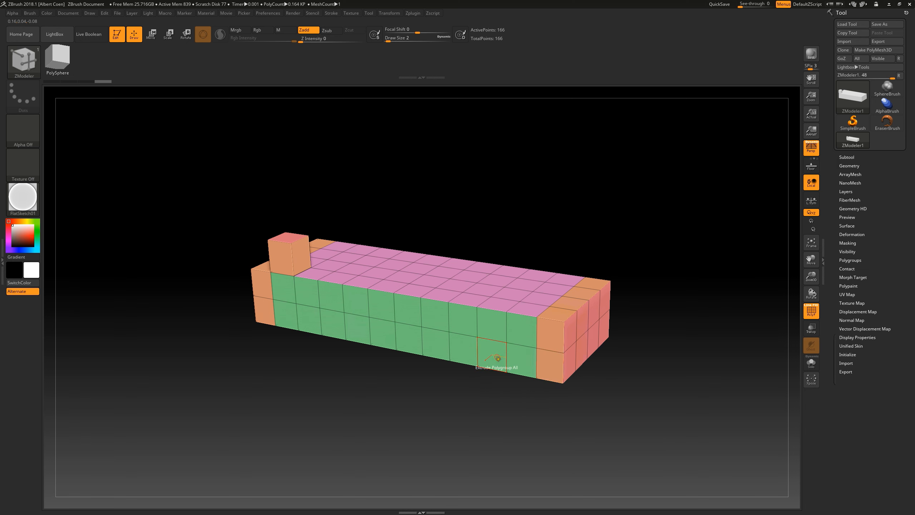
Step: Extrude only the right end face of the block outward using the Polygroup Island target
key("space")
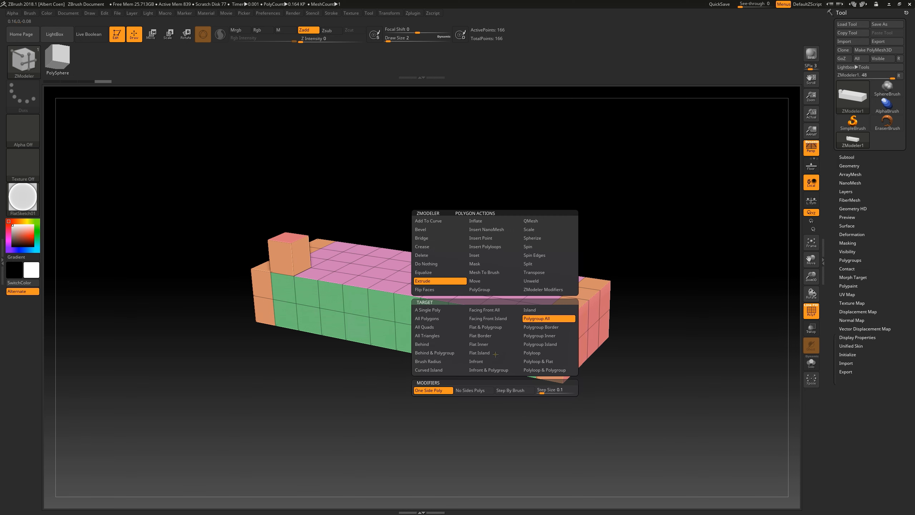
left_click(545, 345)
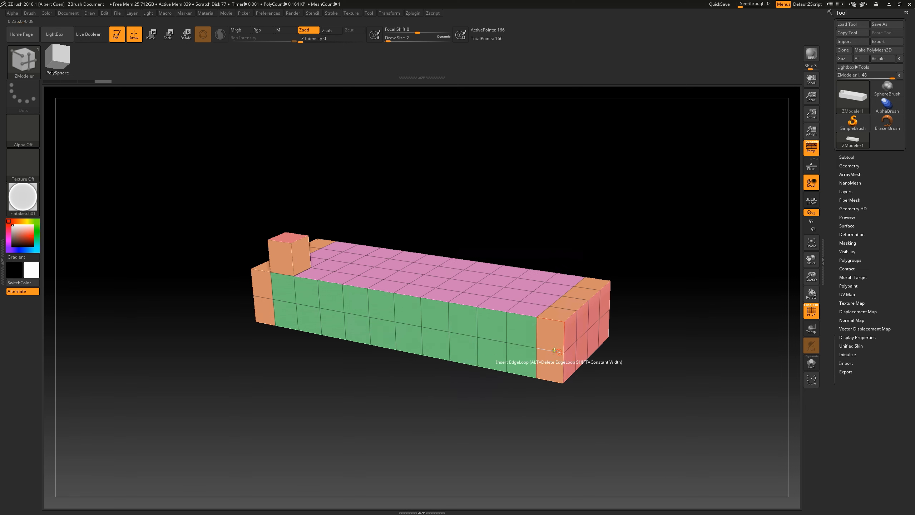
left_click_drag(573, 331, 607, 330)
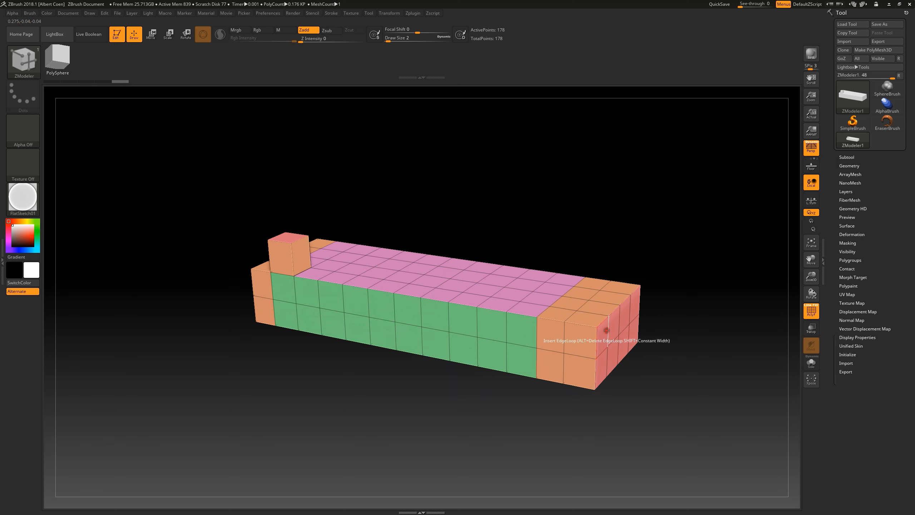
Step: Extrude the block's whole top surface upward using the Flat Island target
key("space")
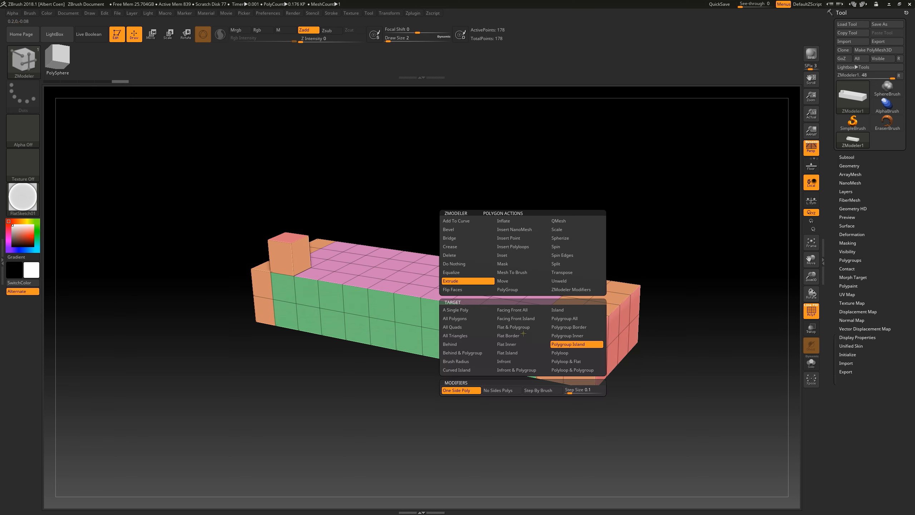
left_click(519, 353)
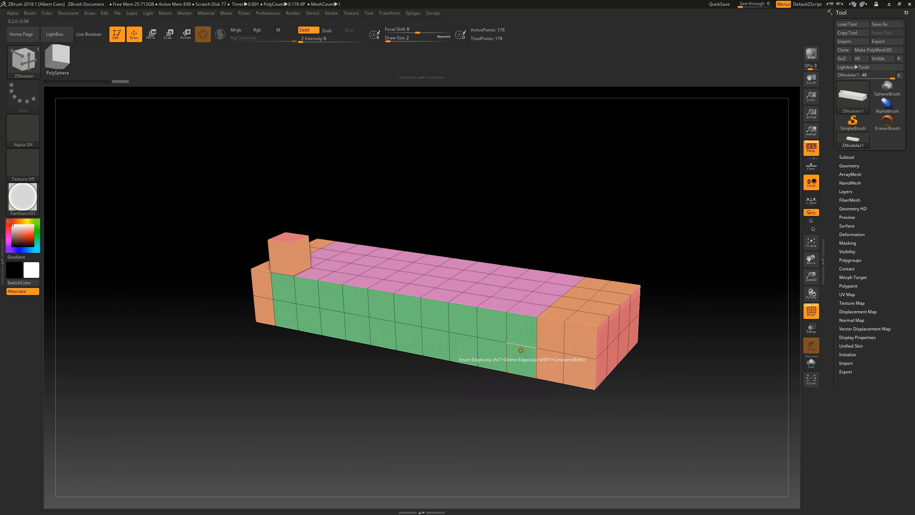
left_click_drag(541, 274, 549, 257)
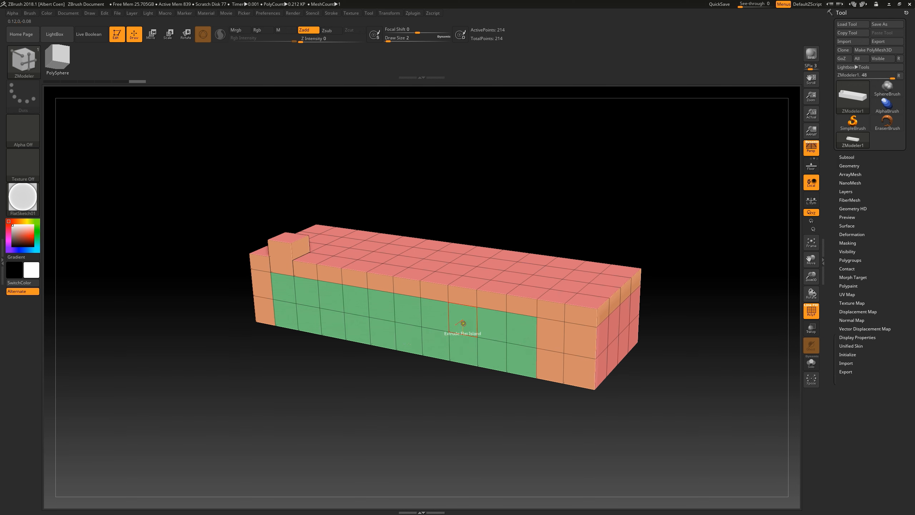
Step: With the PolyGroup action, pick up the green front-side polygroup and assign it to three alternate polygons along the top's back edge
key("space")
left_click(450, 289)
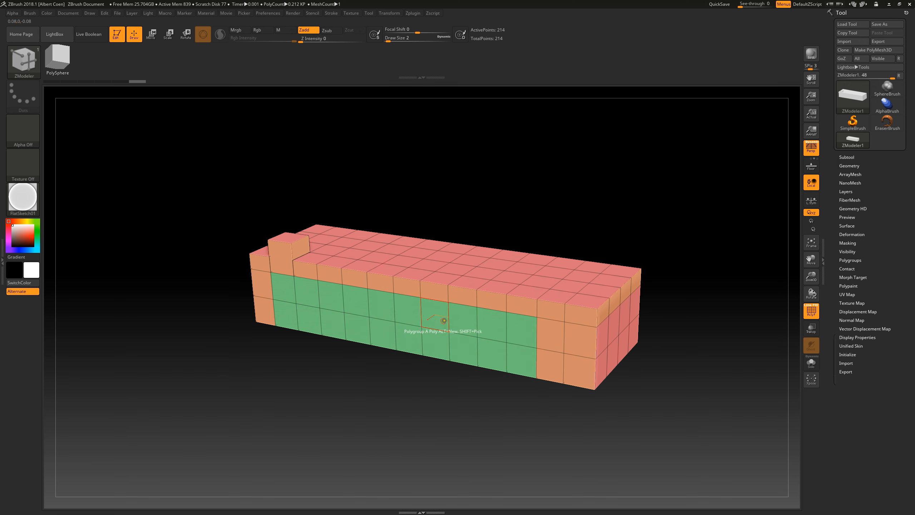
left_click(436, 313)
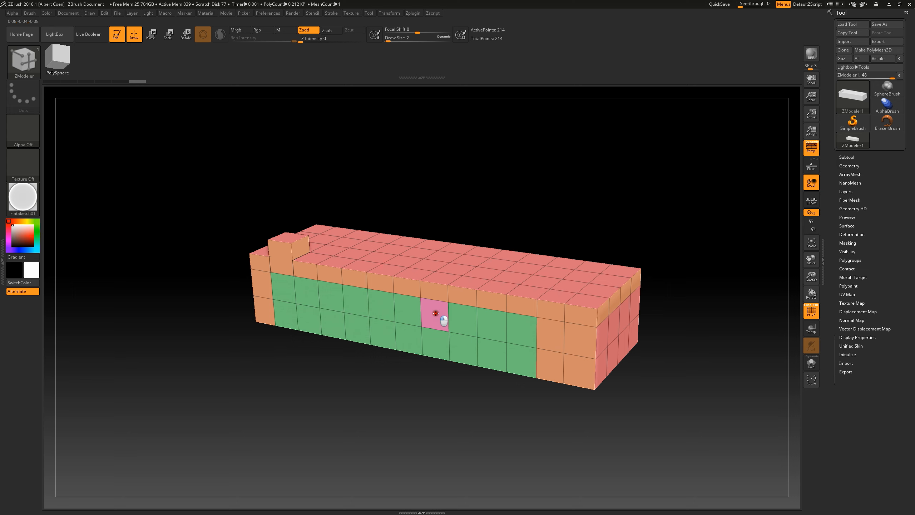
key("shift")
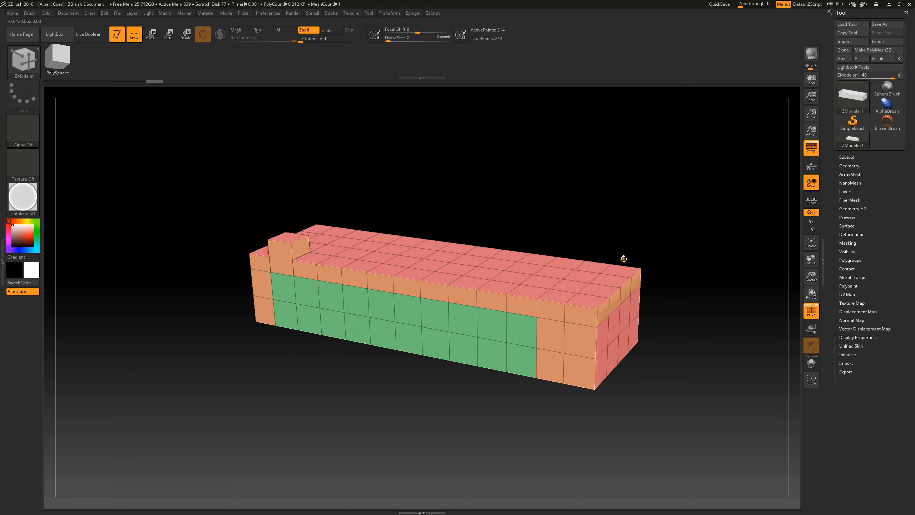
left_click(619, 270)
left_click(563, 263)
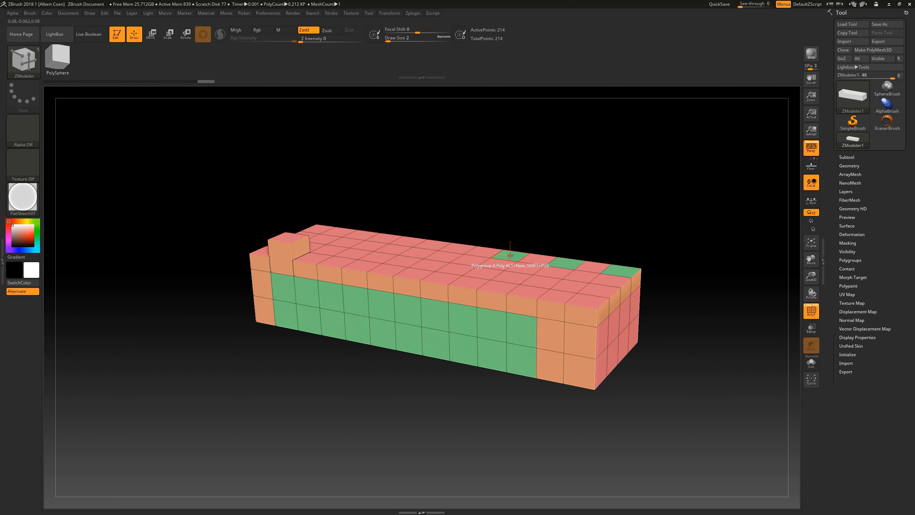
Step: Extrude all polygons of the green polygroup together using the Polygroup All target
key("space")
left_click(448, 281)
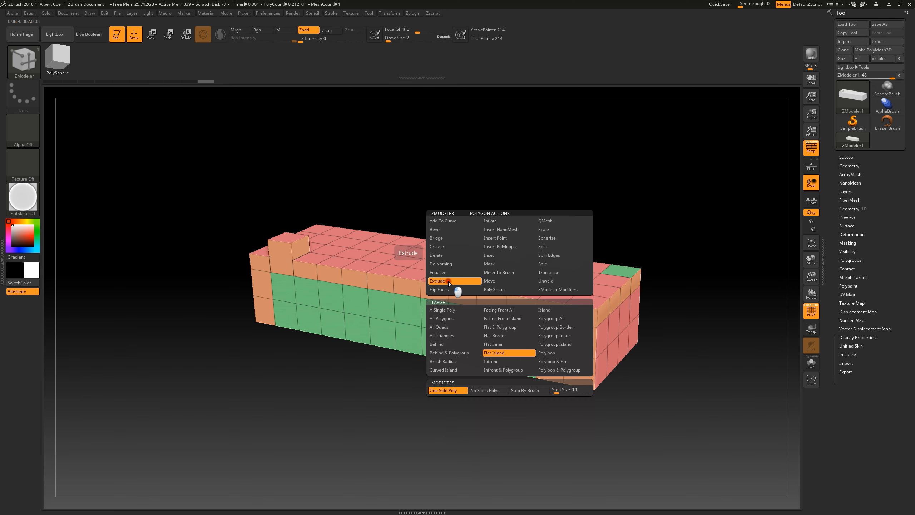
left_click(557, 318)
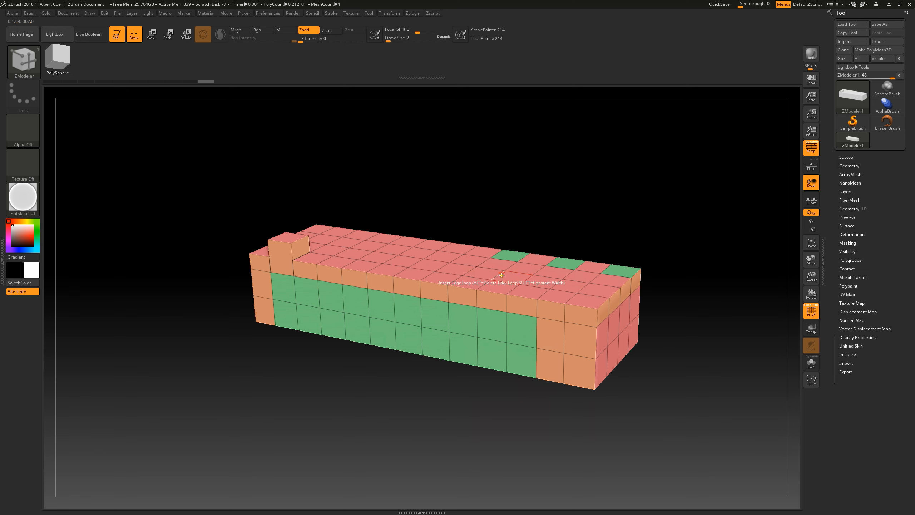
left_click(508, 254)
left_click_drag(508, 254, 511, 241)
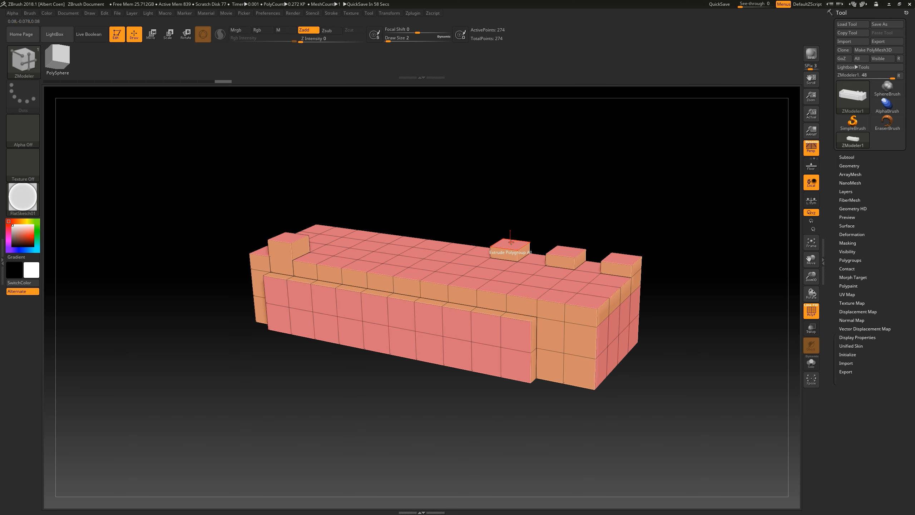
Step: Extrude two neighbouring polygons near the top's back edge individually as blocks and move their adjoining top points apart
key("space")
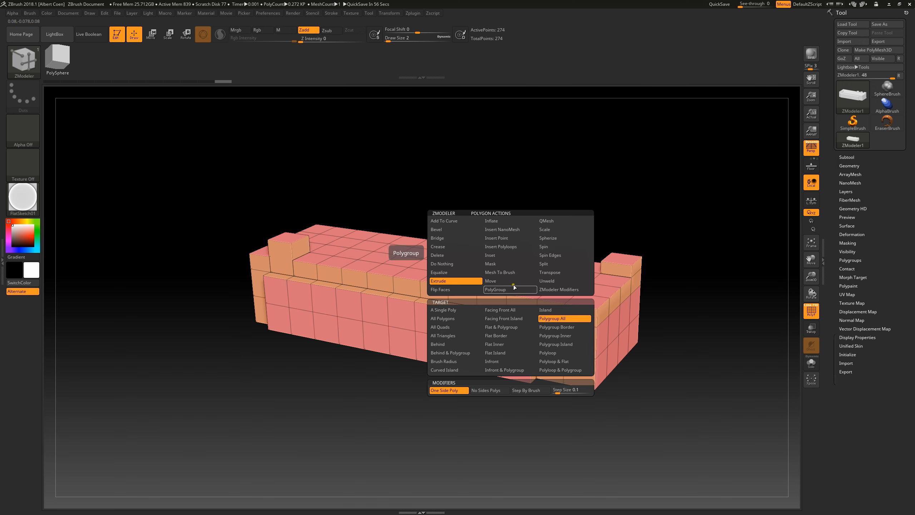
left_click(464, 310)
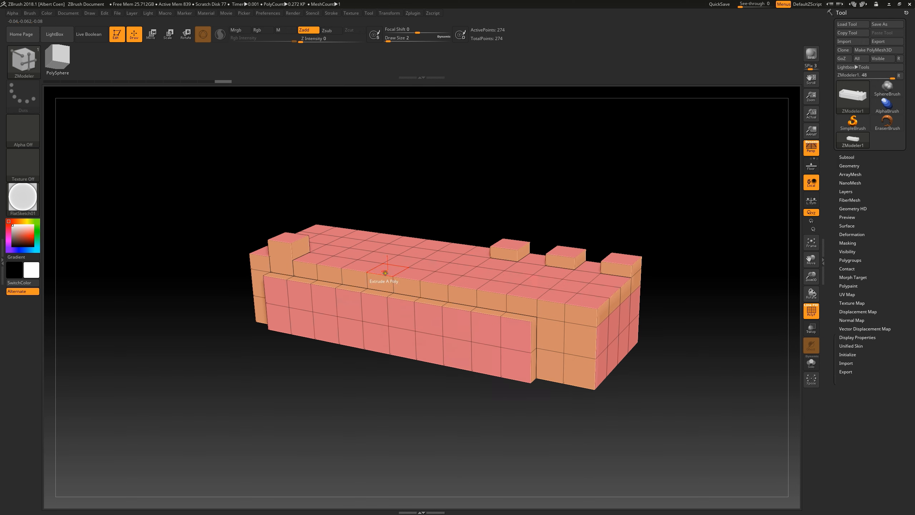
left_click_drag(384, 236, 393, 209)
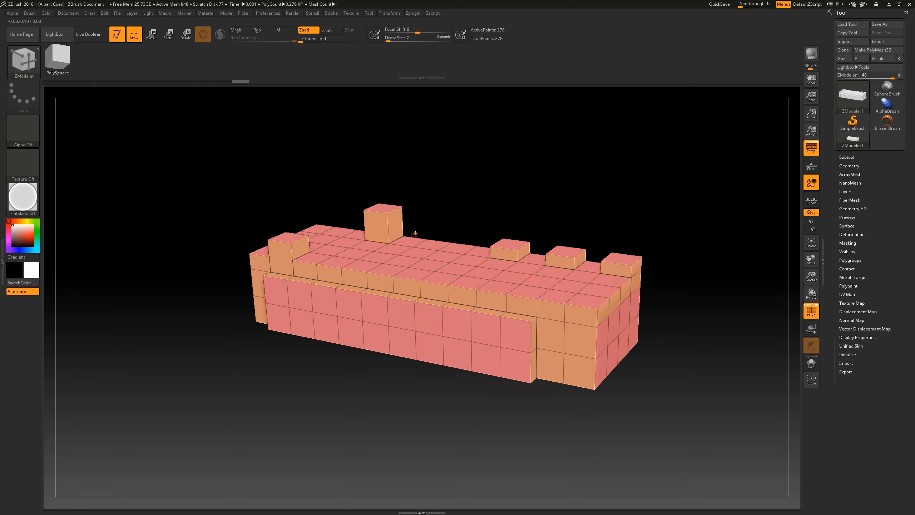
left_click_drag(409, 240, 407, 204)
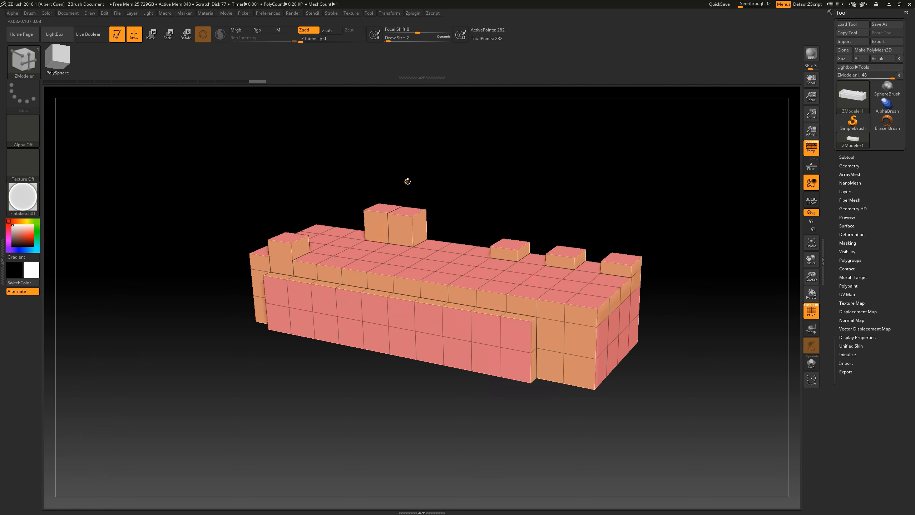
key("shift")
mouse_move(397, 208)
left_mouse_down("shift")
mouse_move(388, 211)
mouse_move(460, 184)
left_mouse_up("shift")
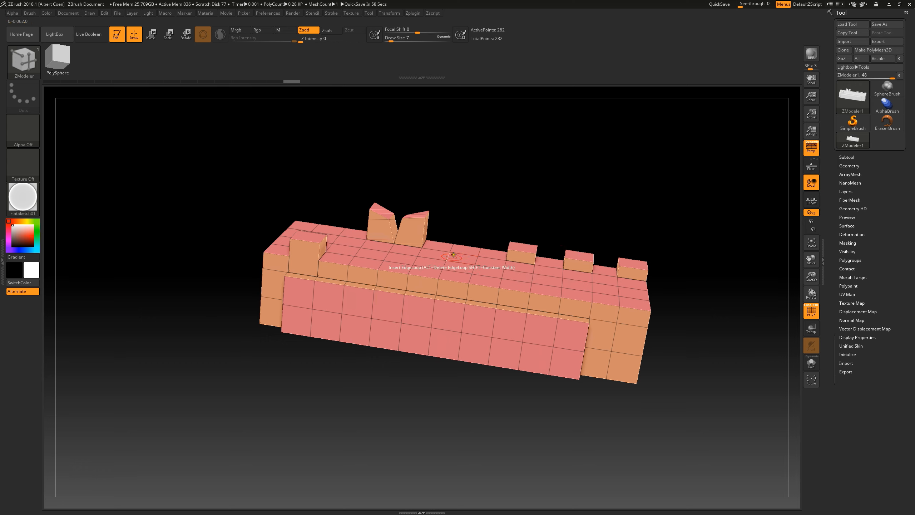
Step: Raise adjoining polygons along the top's front edge with single-poly QMesh, using Align Full Step for the last one
key("space")
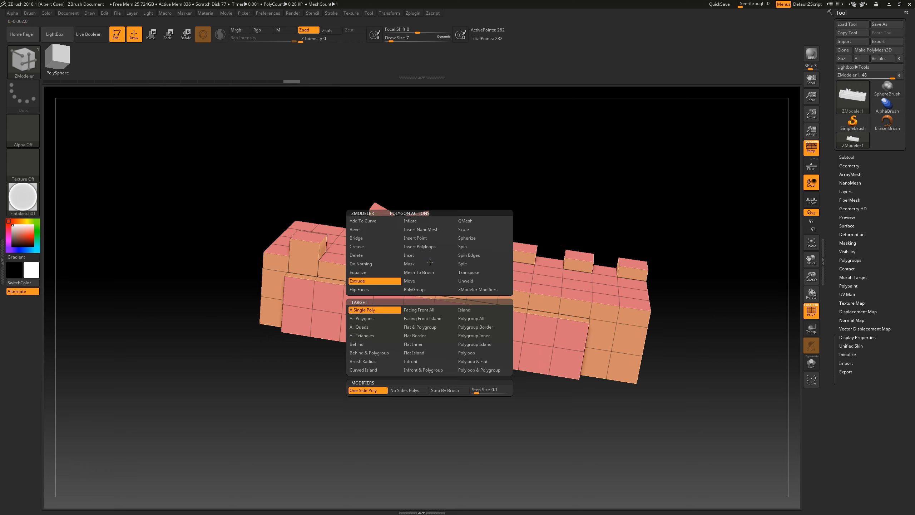
left_click(468, 221)
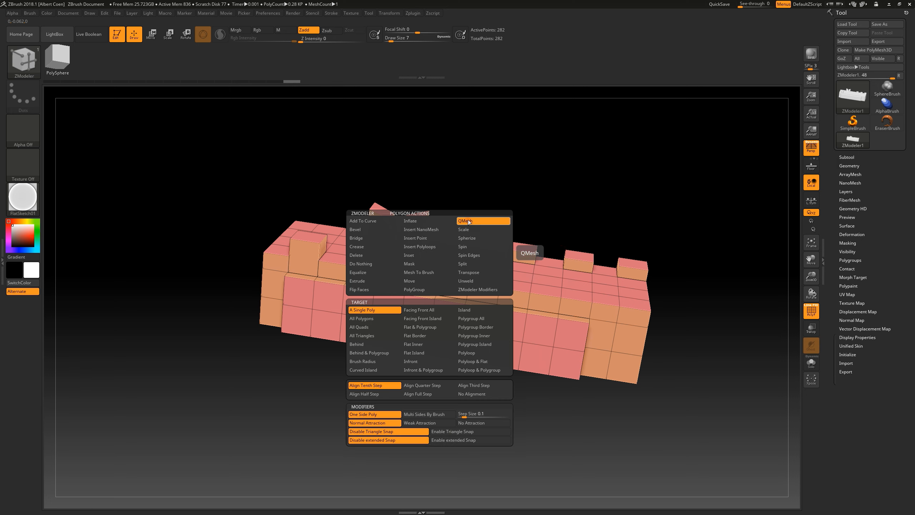
left_click_drag(427, 268, 490, 256)
key("space")
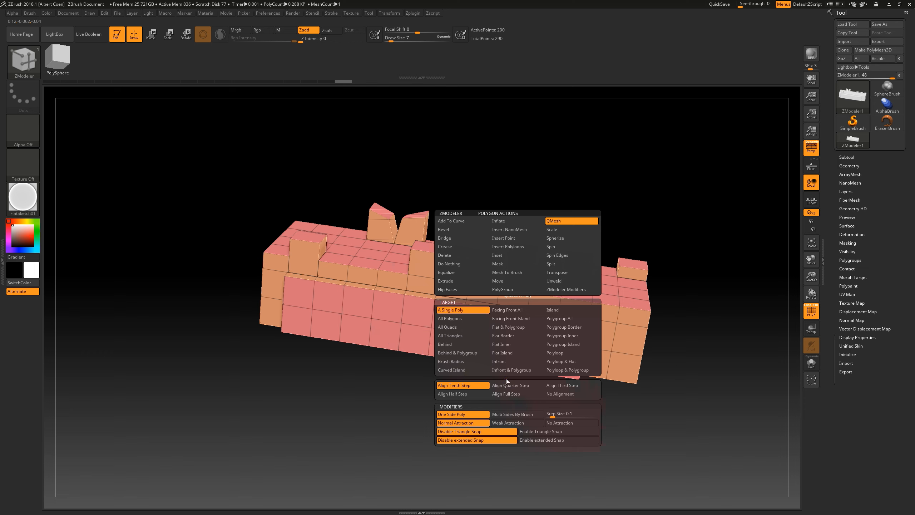
left_click(513, 394)
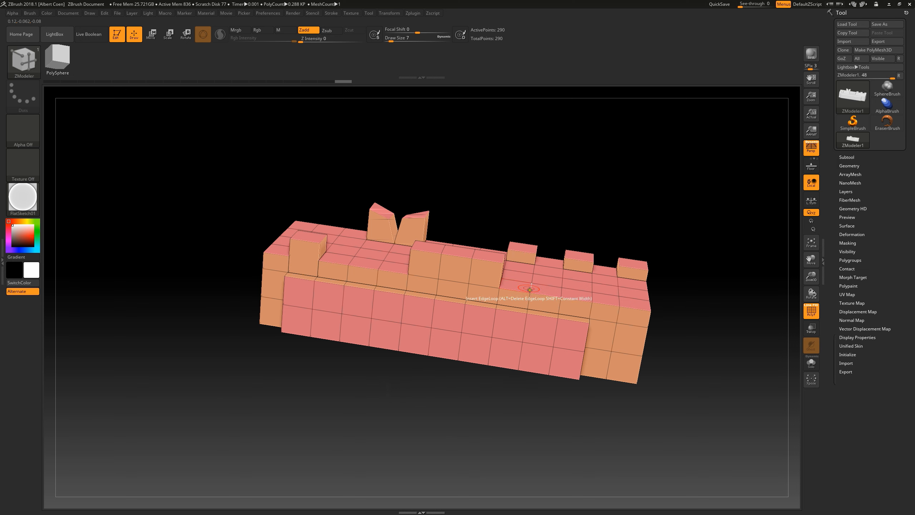
left_click_drag(521, 292, 525, 268)
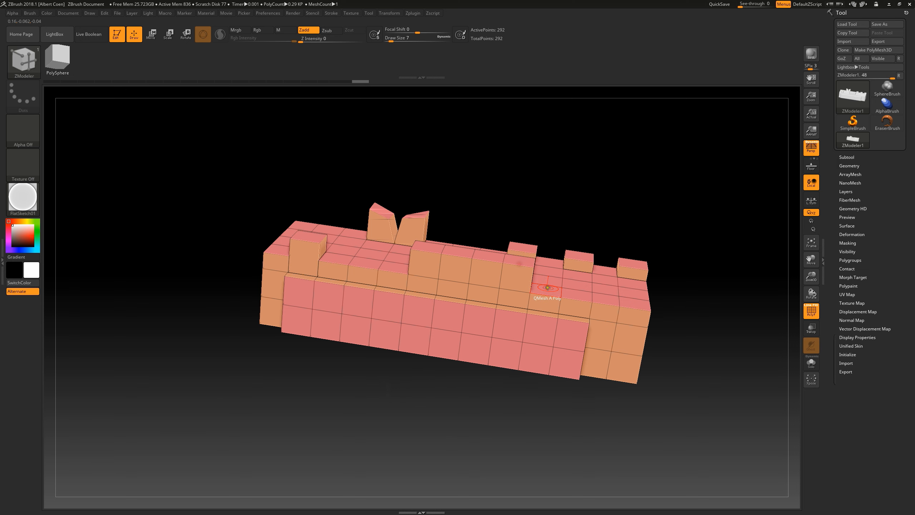
Step: Raise the next front-edge polygon beside the QMesh block with the alignment set to Align Half Step
key("space")
left_click(494, 394)
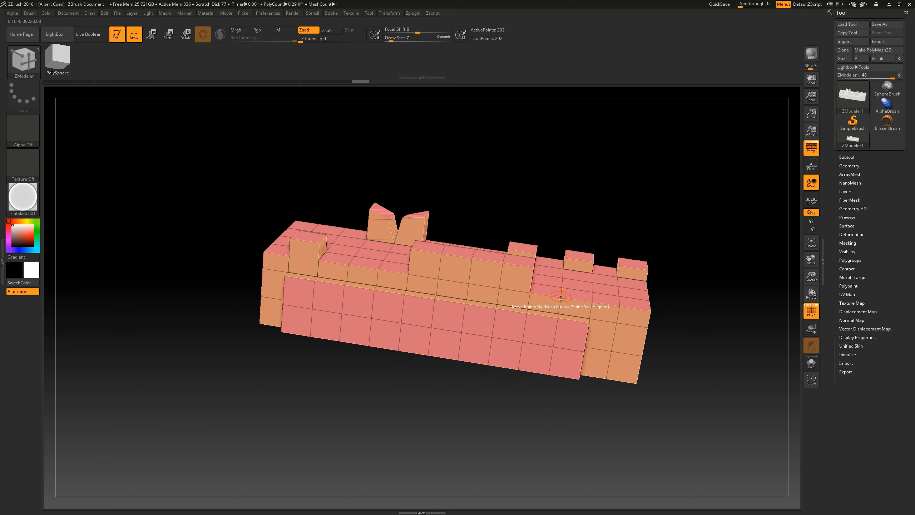
left_click(553, 288)
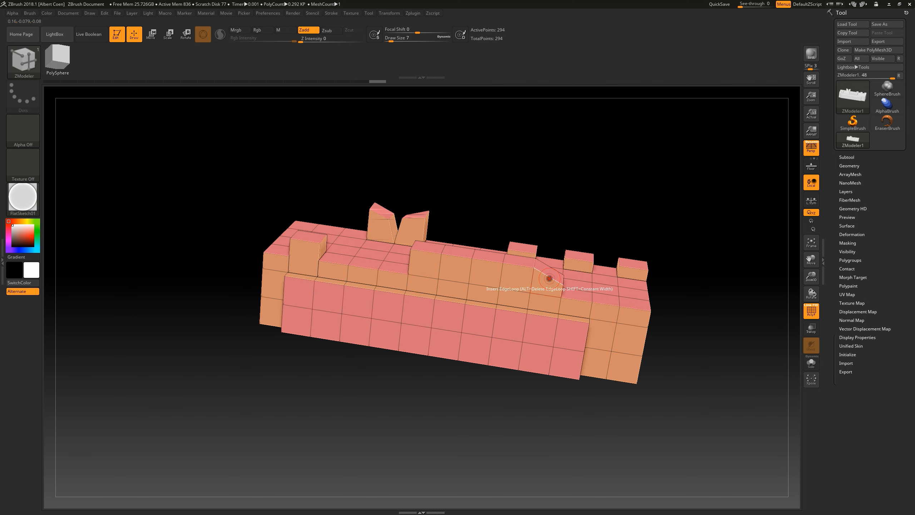
Step: Flatten the raised front-edge blocks and the two neighbouring back blocks into the top surface with QMesh
left_click_drag(583, 212, 576, 213)
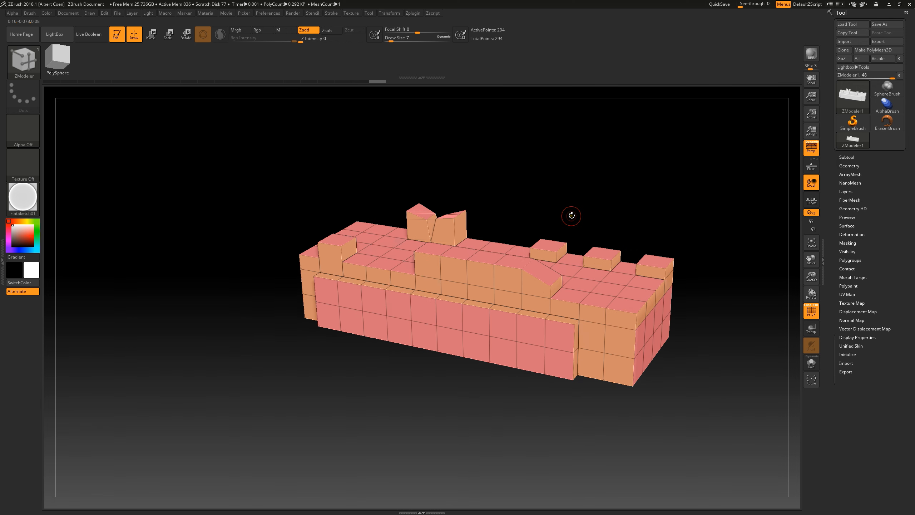
left_click_drag(541, 270, 522, 277)
left_click_drag(461, 253, 441, 267)
left_click_drag(446, 207, 431, 226)
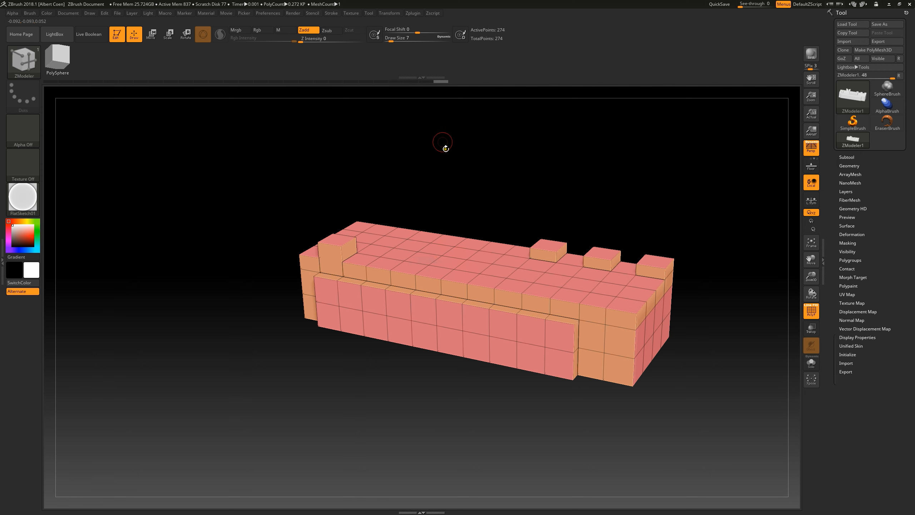
Step: Activate symmetry and raise a mirrored pair of two-segment towers from the top surface with single-poly QMesh
left_click(390, 14)
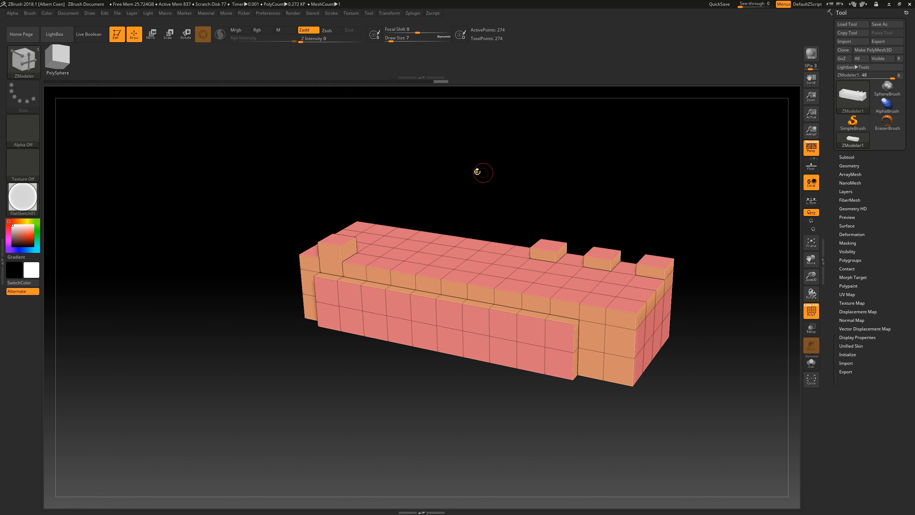
left_click_drag(527, 276, 534, 227)
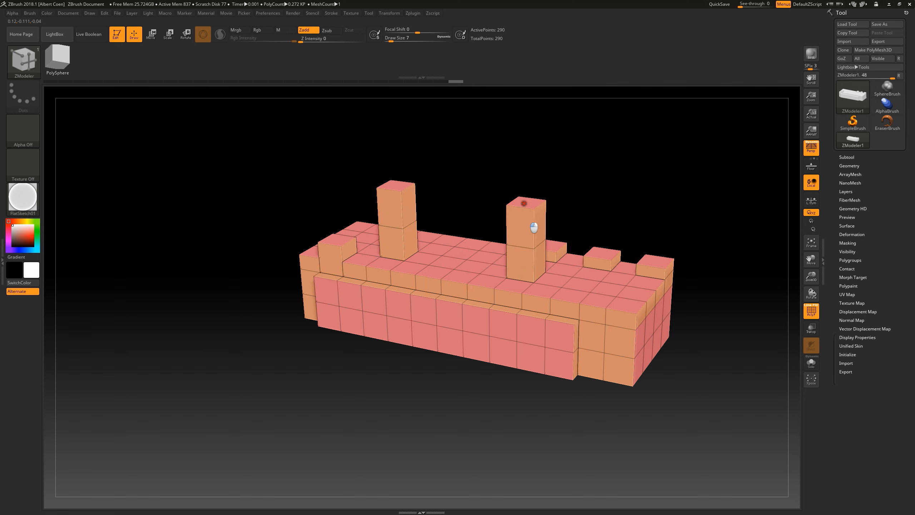
Step: Bridge the upper segments of the two towers with QMesh and move the top points so the bridge dips in the middle
left_click_drag(411, 210, 552, 235)
left_click_drag(540, 170, 537, 164)
left_click_drag(468, 190, 462, 187, "shift")
left_click_drag(487, 147, 513, 148)
mouse_move(458, 182)
left_mouse_down("shift")
mouse_move(510, 147)
mouse_move(515, 130)
mouse_move(505, 170)
mouse_move(493, 158)
left_mouse_up("shift")
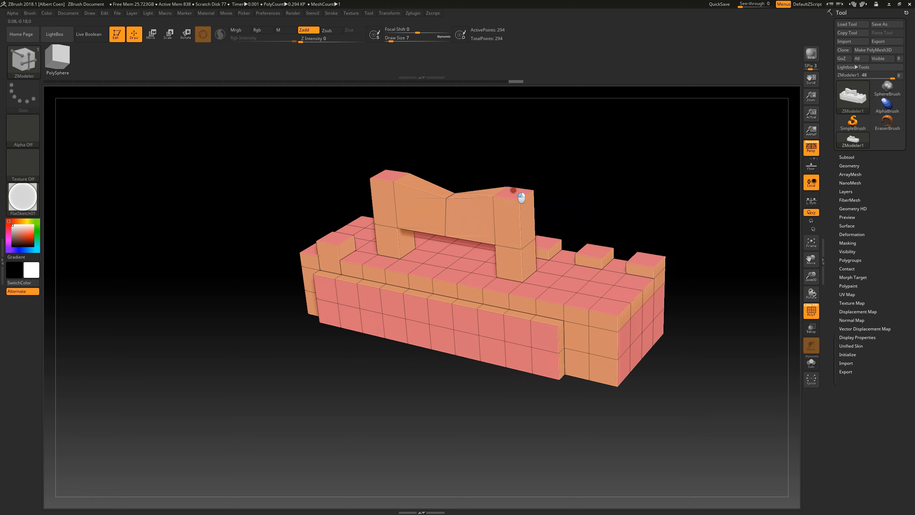
Step: Pull a mirrored pair of detached cubes up above the tops of both towers
left_click_drag(513, 190, 508, 116)
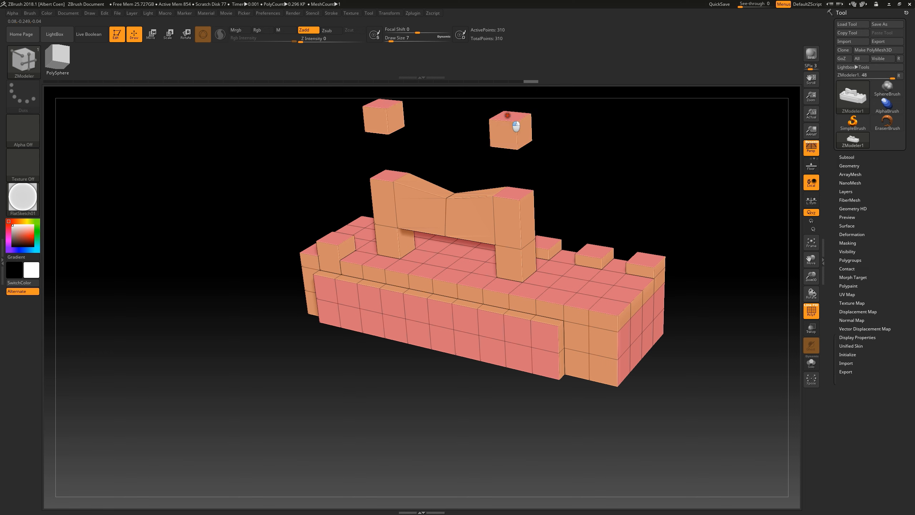
left_click_drag(631, 164, 601, 189)
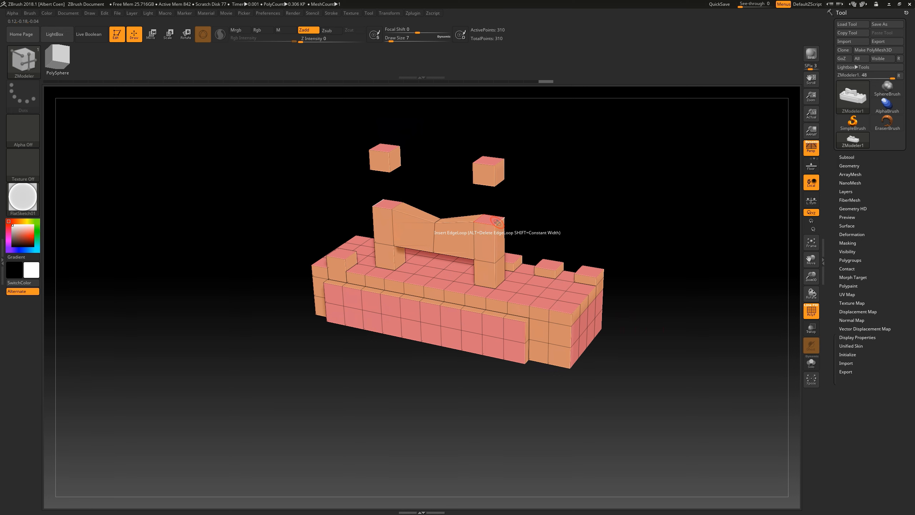
Step: Try inserting two single edge loops through the front top edge of the tower nearest the model's right end, and undo them
key("space")
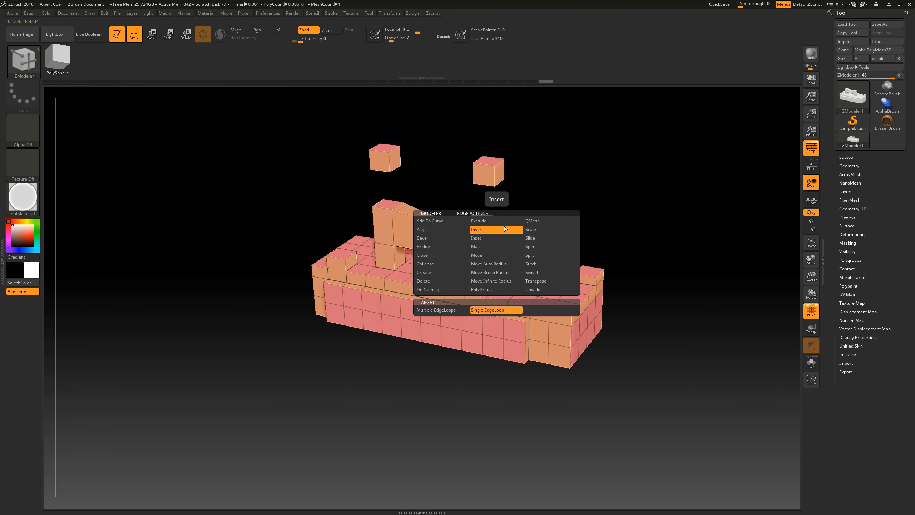
left_click(504, 229)
left_click_drag(542, 202, 525, 202)
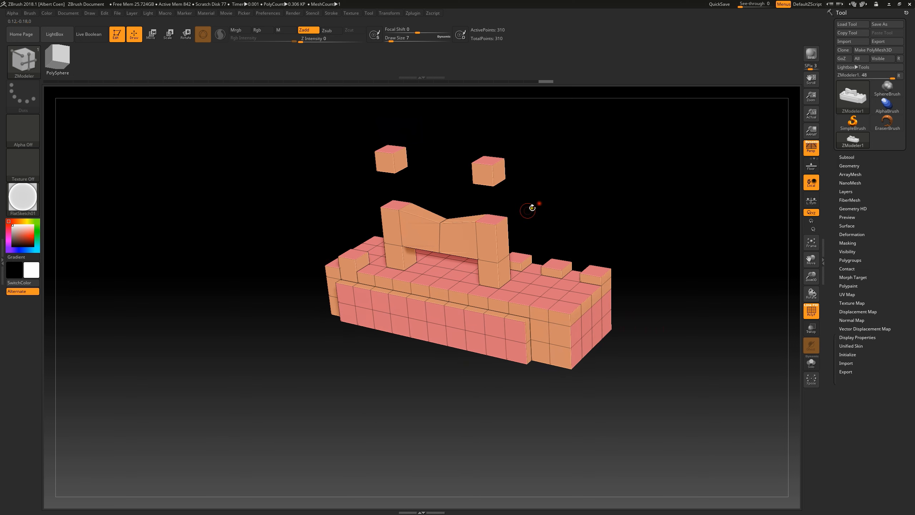
left_click(501, 222)
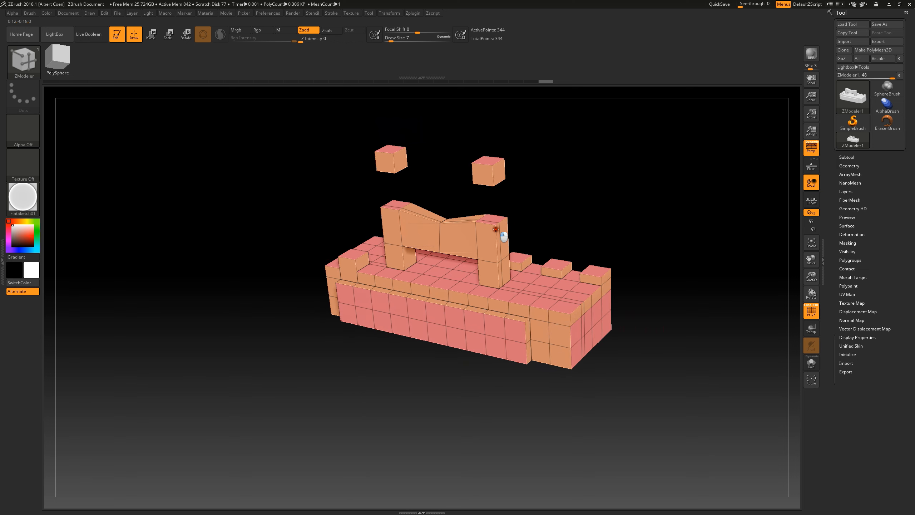
left_click(499, 226)
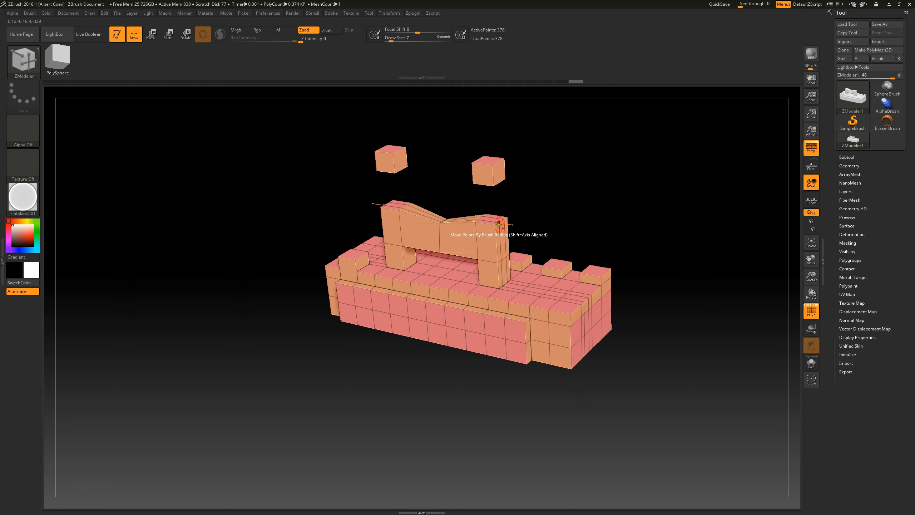
key("ctrl+z")
key("ctrl+z")
Step: Slide the outer top edges of both towers downward to slant their tops, and try the Scale edge action there
key("space")
left_click(535, 229)
mouse_move(502, 227)
left_mouse_down()
mouse_move(479, 247)
mouse_move(494, 227)
left_mouse_up()
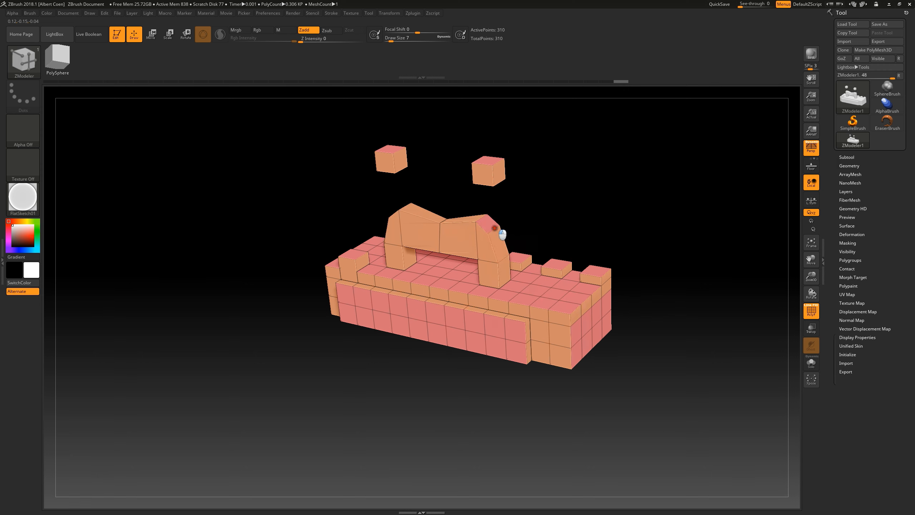
key("space")
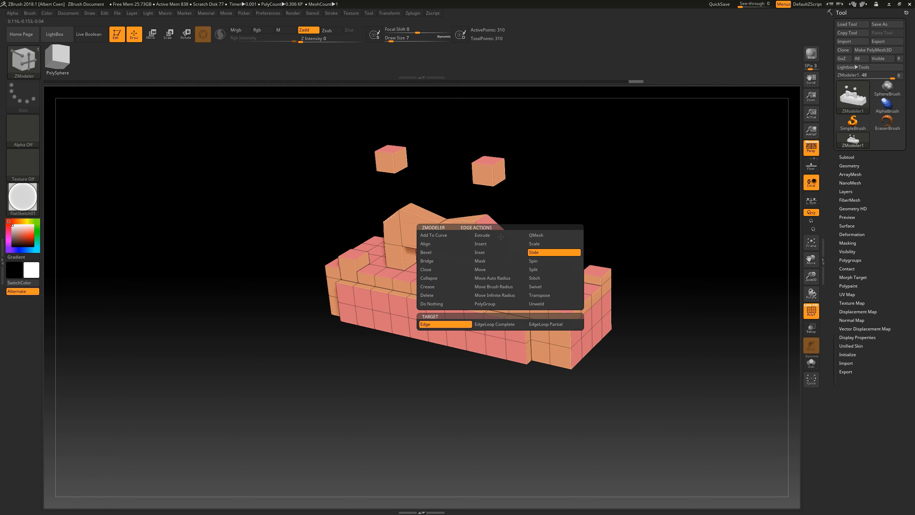
left_click(535, 244)
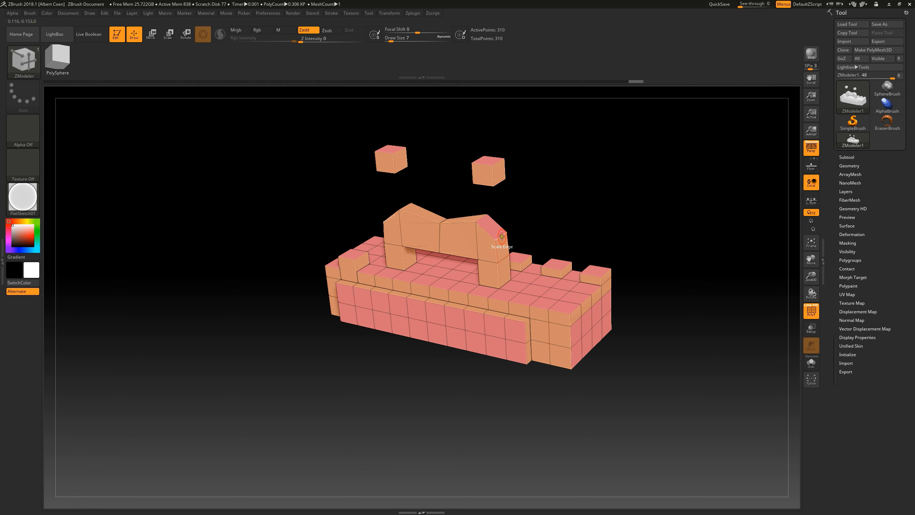
mouse_move(492, 247)
left_mouse_down()
mouse_move(483, 260)
mouse_move(516, 226)
mouse_move(500, 237)
left_mouse_up()
Step: Bevel a complete edge loop on the floating cube with a single row and linear edge
key("space")
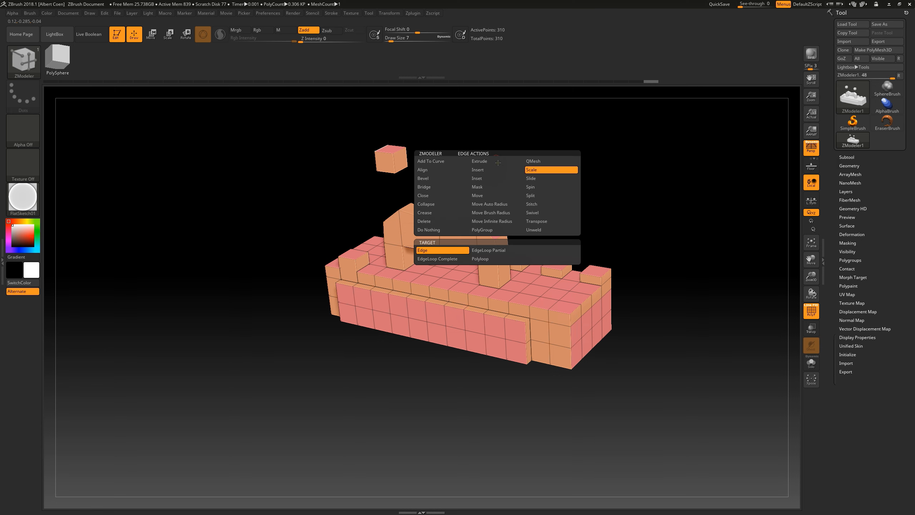
left_click(425, 179)
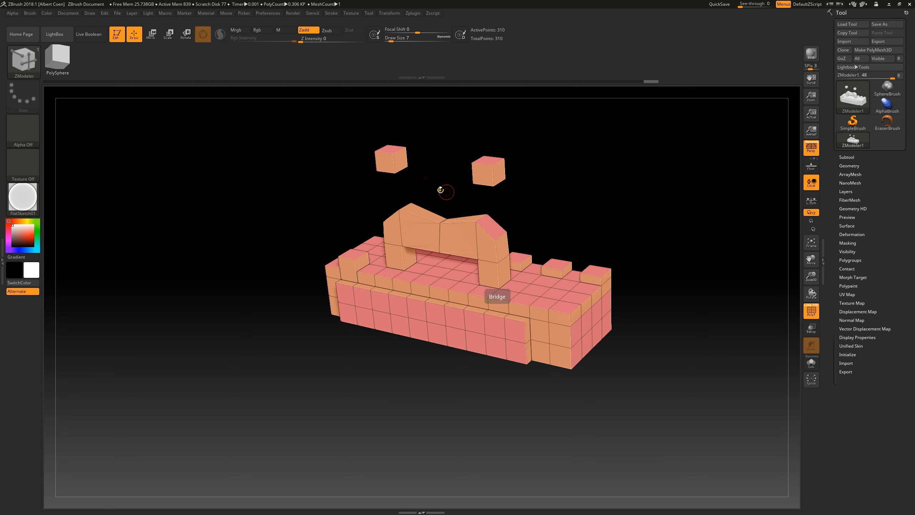
left_click_drag(497, 163, 545, 184)
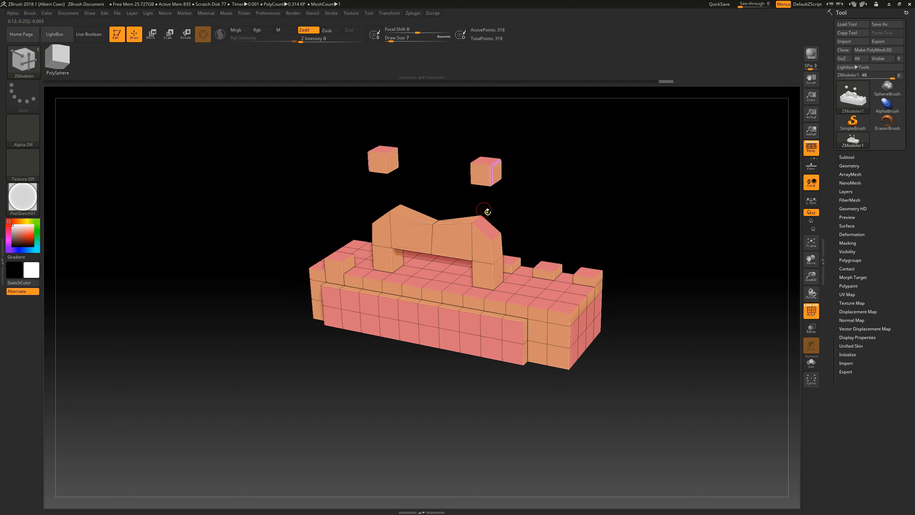
Step: Inset the faces beside a vertical edge of the other floating cube, using the Edge target
key("space")
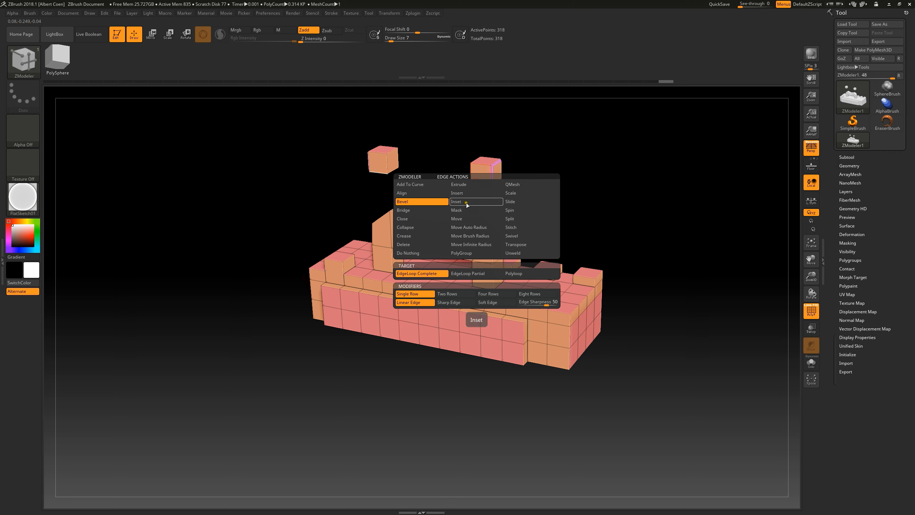
left_click(465, 202)
left_click(393, 173)
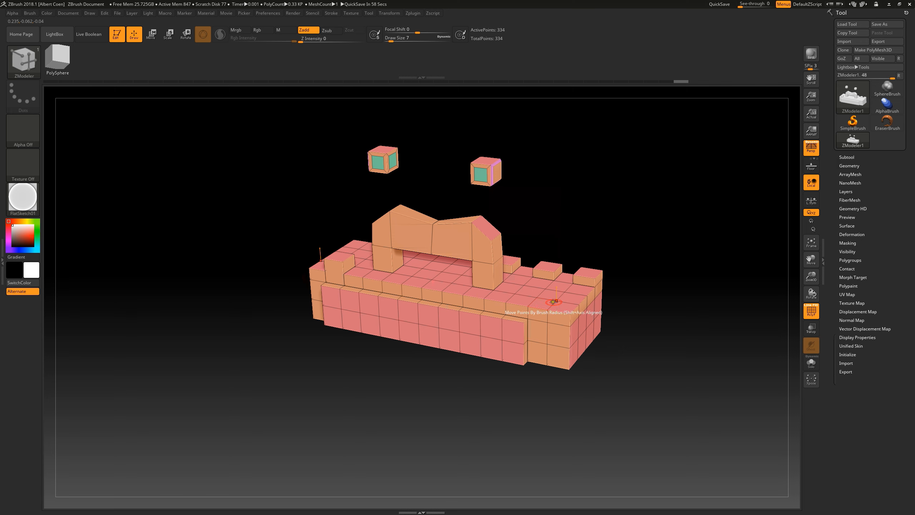
Step: Delete two separate single polygons from the top surface near the right end of the box
key("space")
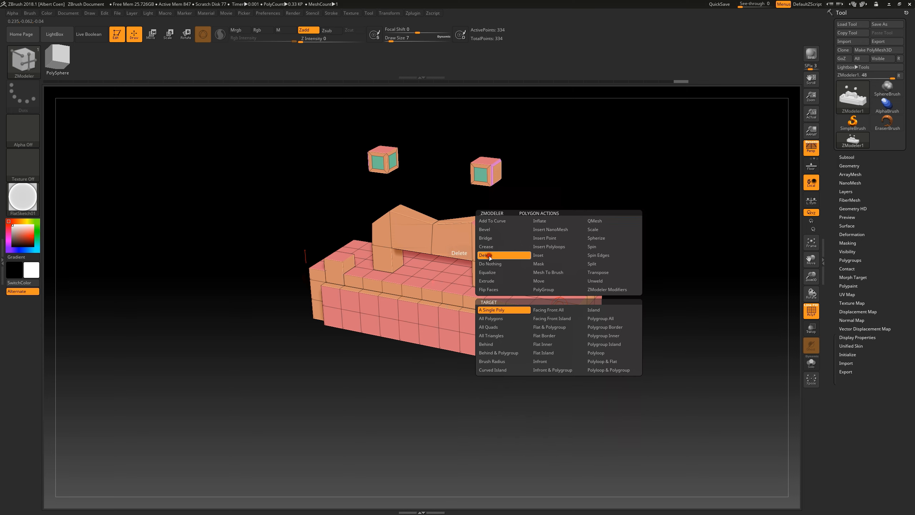
left_click(488, 256)
left_click(567, 297)
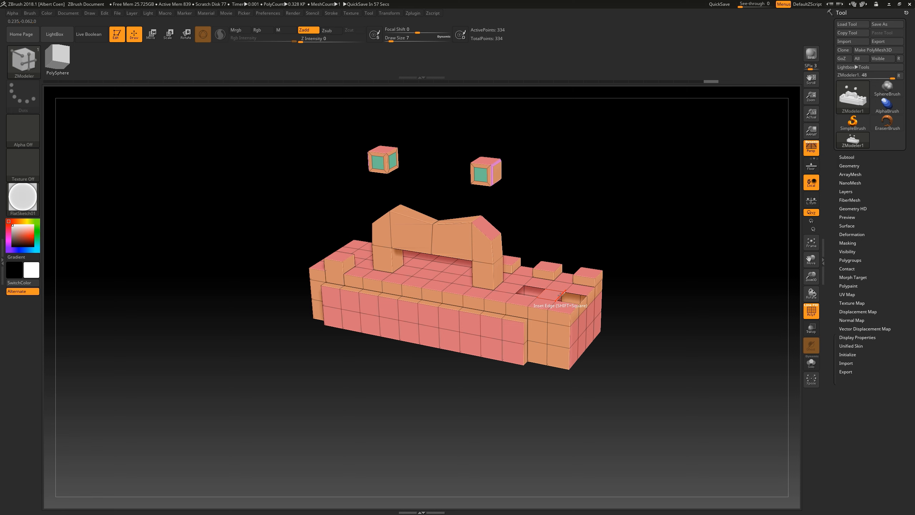
Step: Bridge the two holes in the top surface into a rounded arch with the edge Bridge action's Two Holes target
key("space")
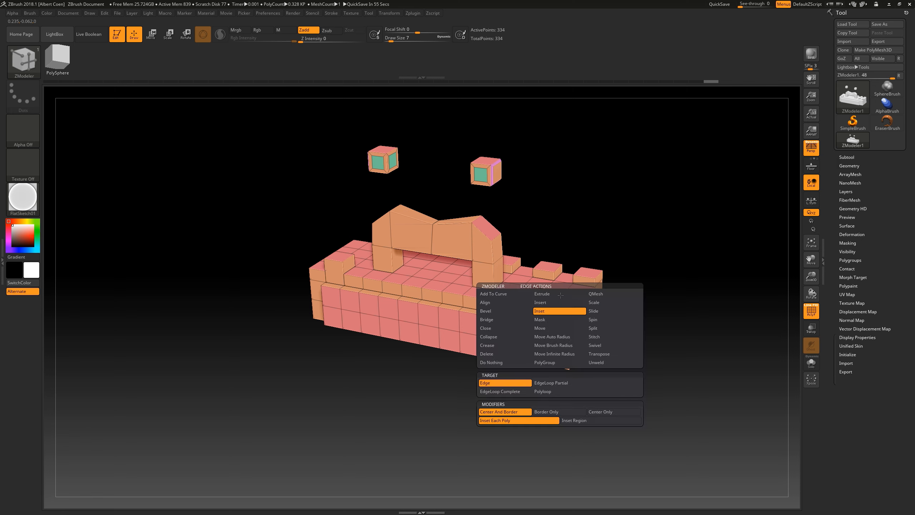
left_click(486, 319)
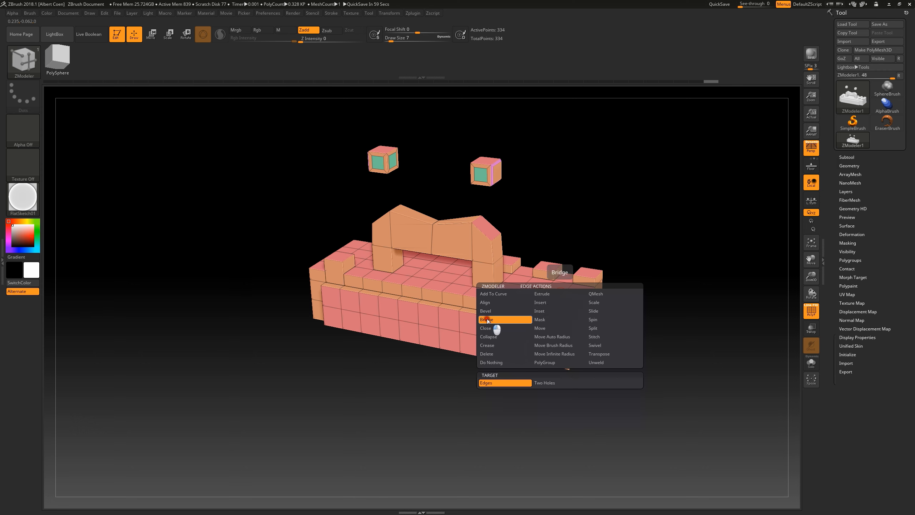
left_click(547, 382)
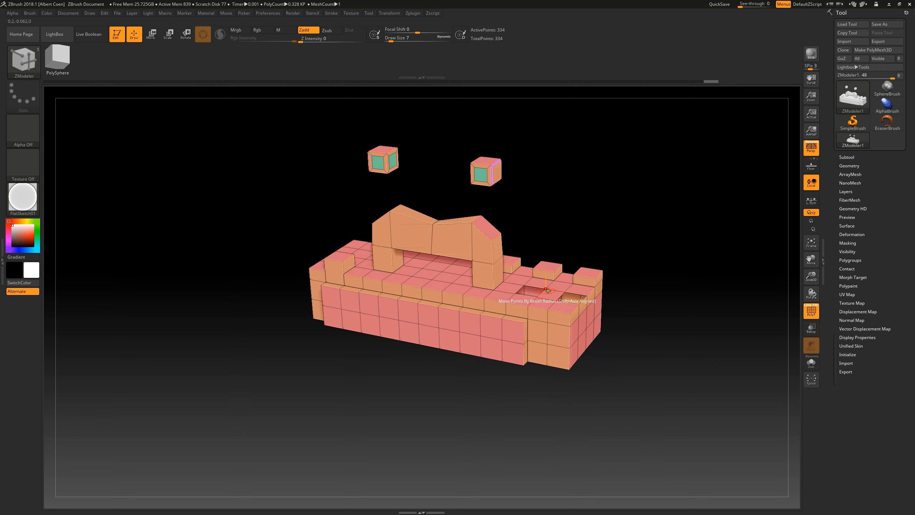
left_click(543, 292)
left_click(585, 300)
left_click_drag(587, 302, 650, 341)
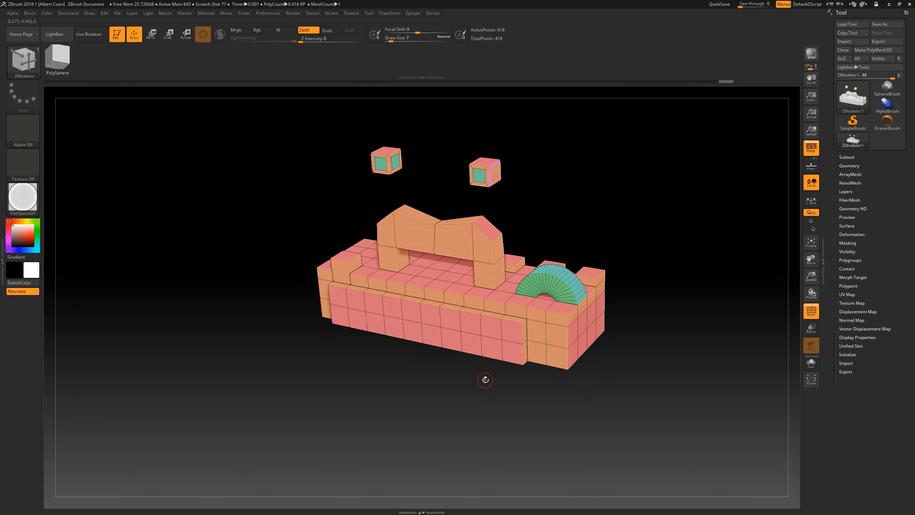
Step: Delete polygons to open two holes in the front panel and join them with a curved Two Holes bridge
left_click(470, 322)
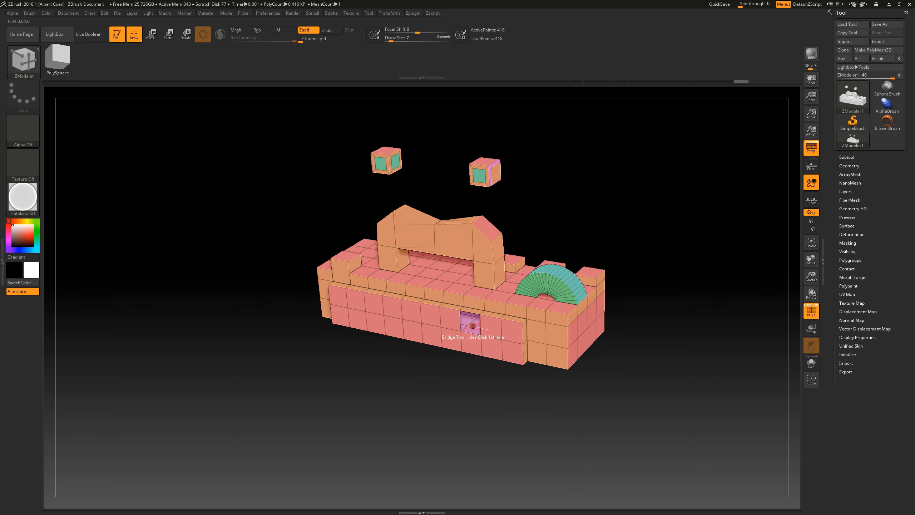
left_click(492, 331)
left_click(491, 347)
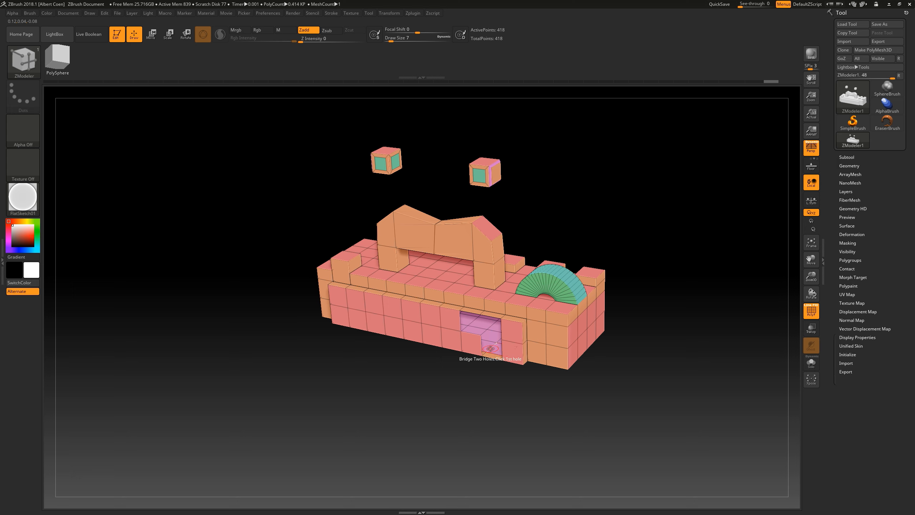
left_click(354, 321)
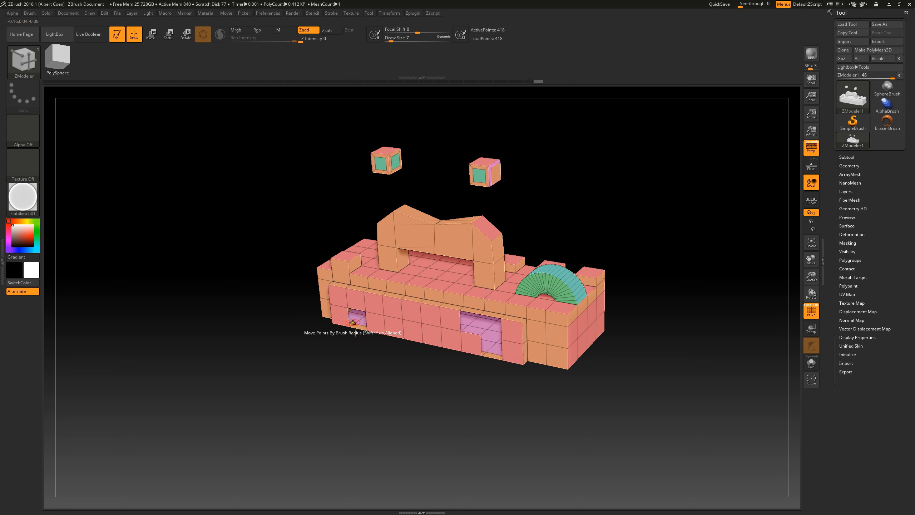
left_click(348, 320)
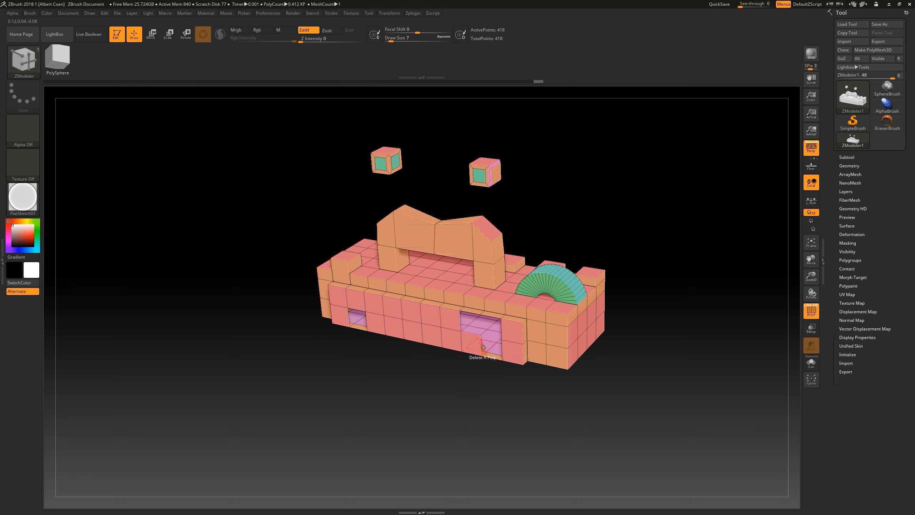
left_click_drag(481, 346, 595, 395)
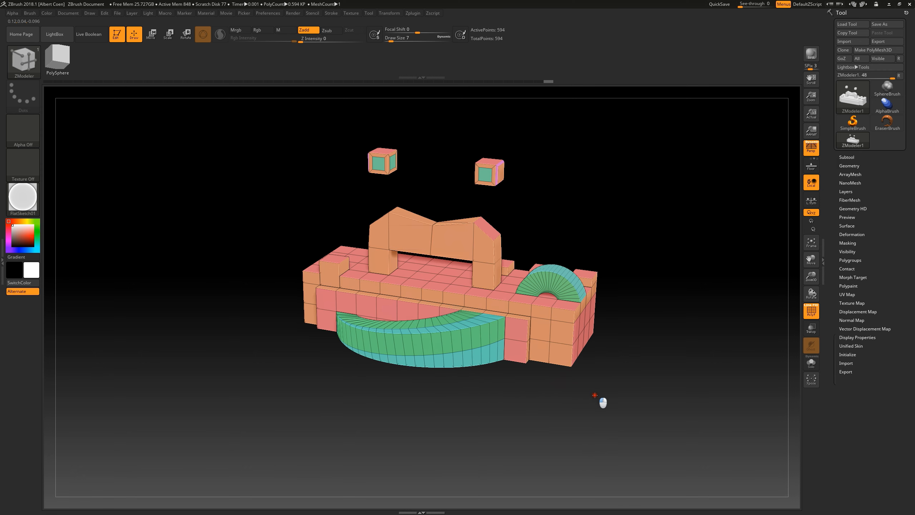
Step: Split three points on the top surface into rings, two between the towers and one near the left back corner
left_click_drag(552, 227, 557, 235)
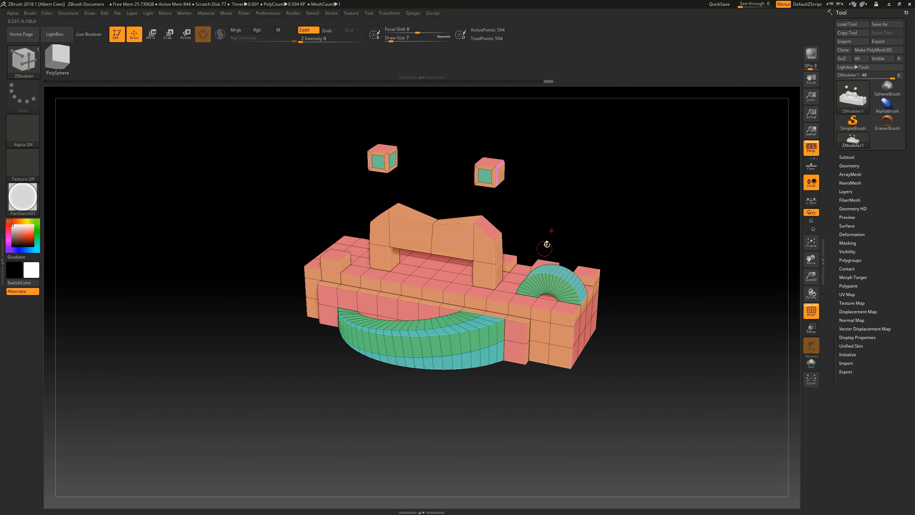
key("space")
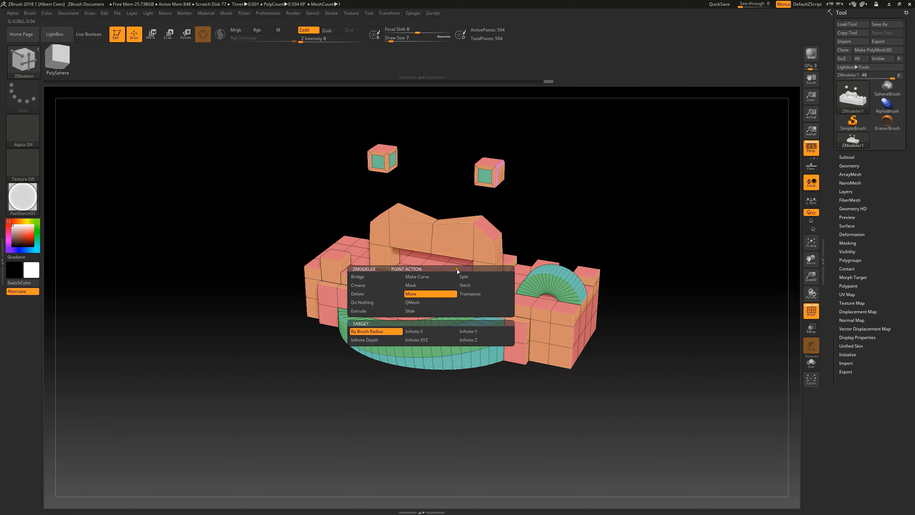
left_click(466, 276)
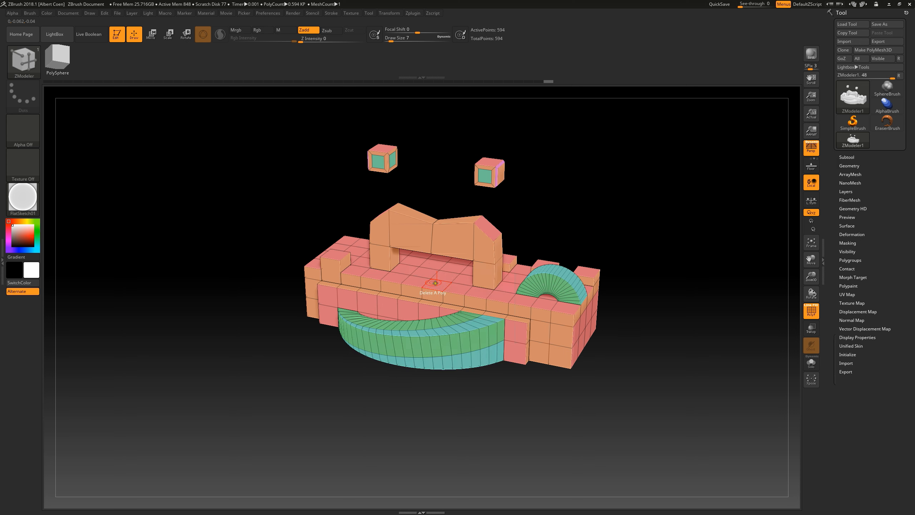
left_click(428, 278)
left_click(448, 262)
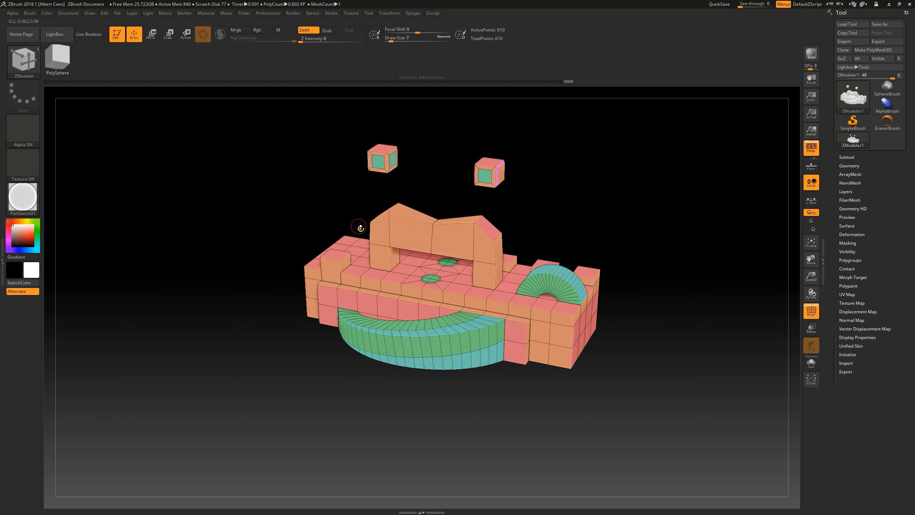
left_click(353, 245)
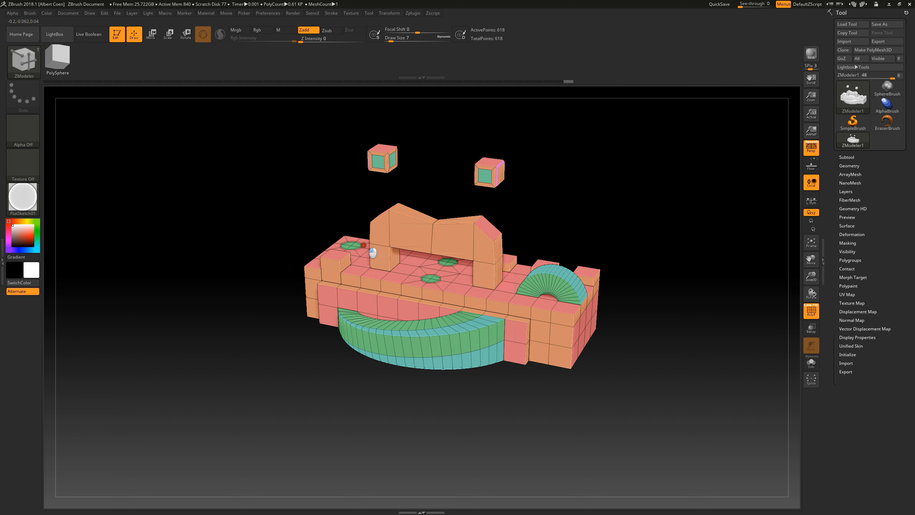
Step: Set the point action to Delete and remove the center point of the front ring between the towers
key("space")
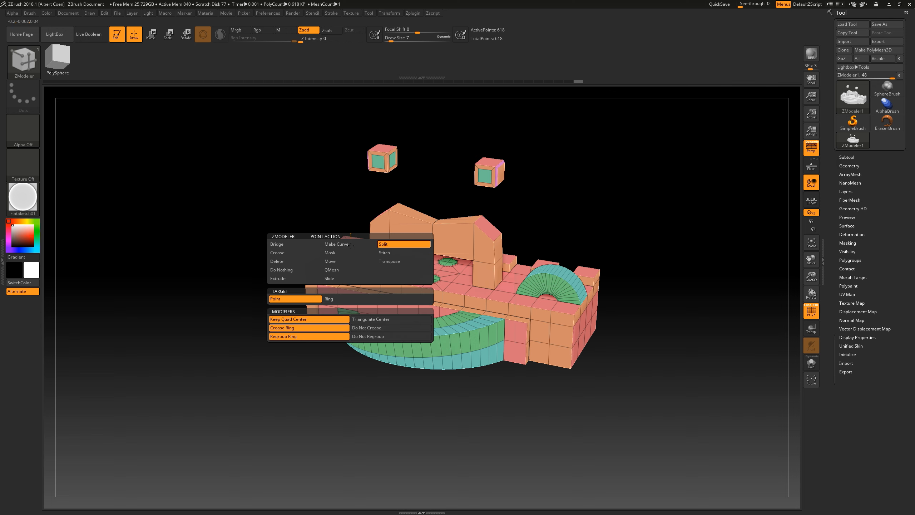
left_click(340, 262)
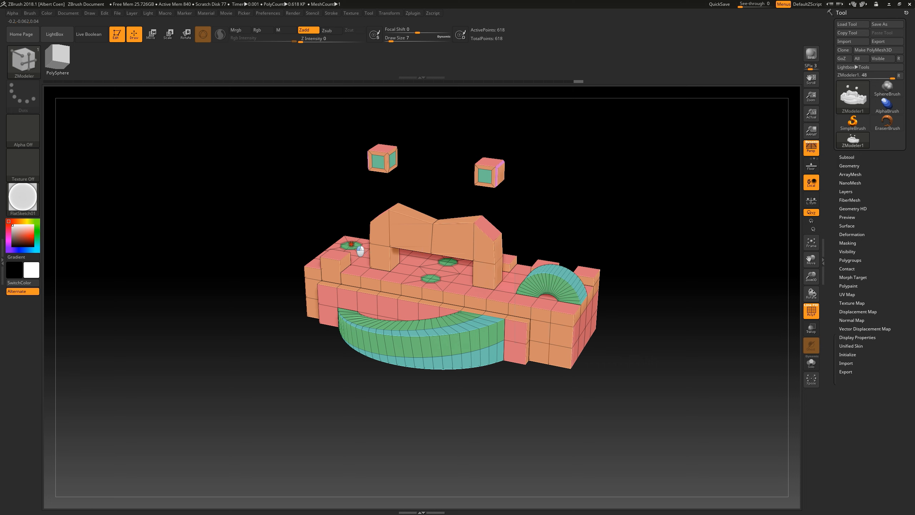
key("space")
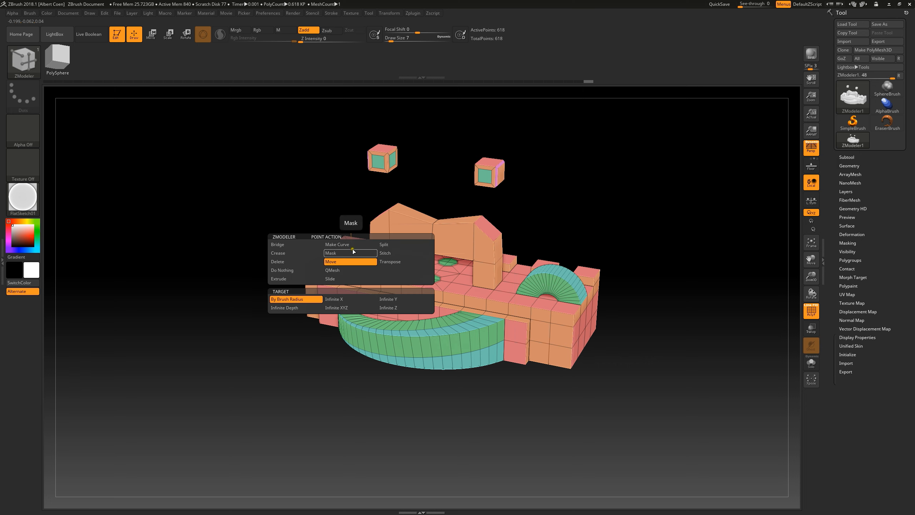
left_click(277, 261)
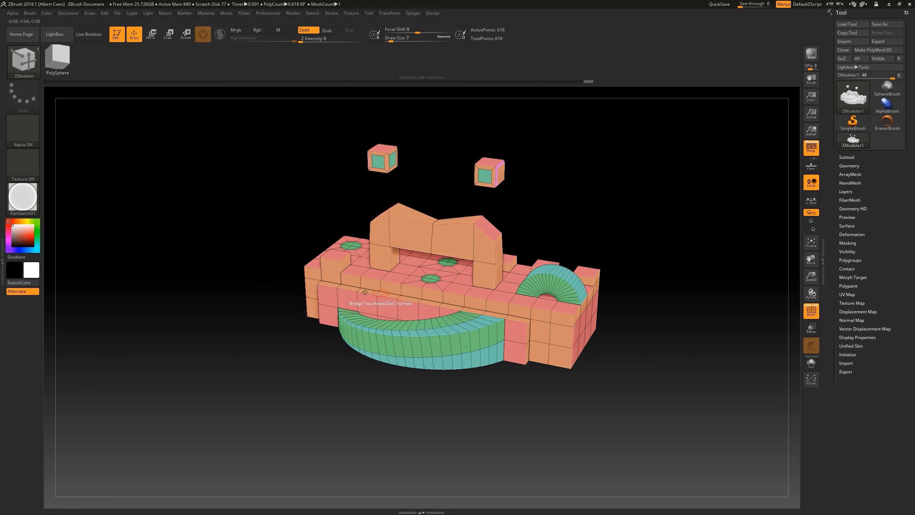
left_click(421, 273)
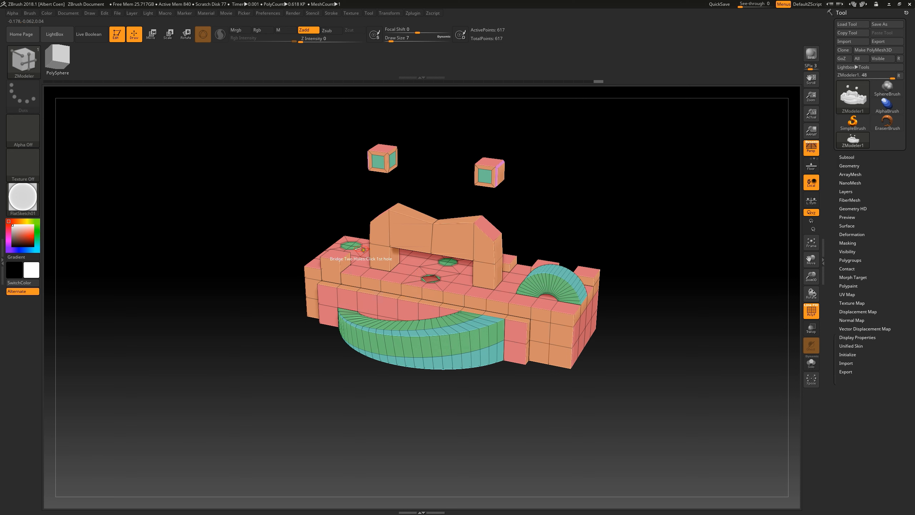
Step: Delete the center point of the ring near the left back corner of the top surface
left_click(351, 246)
left_click_drag(635, 243, 634, 242)
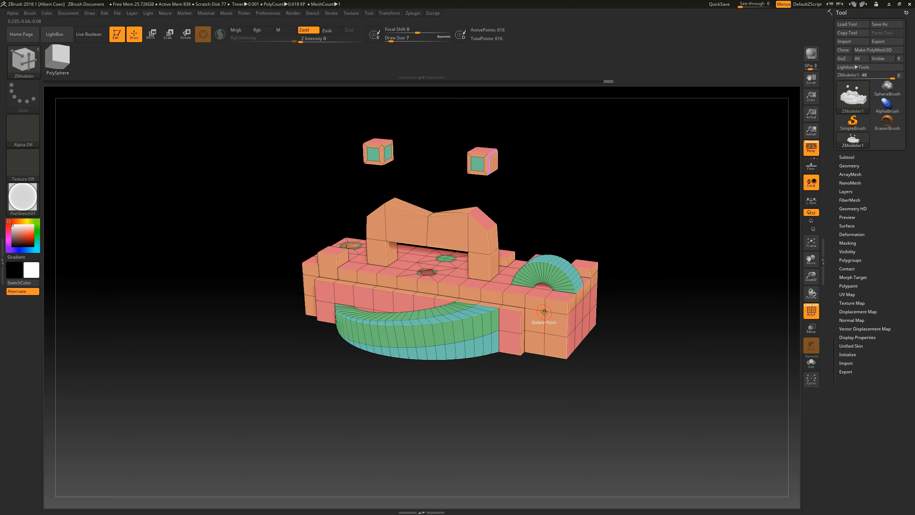
Step: Set the point action to Extrude and pull out one point at the right front corner and one on the front upper edge near the left tower
key("space")
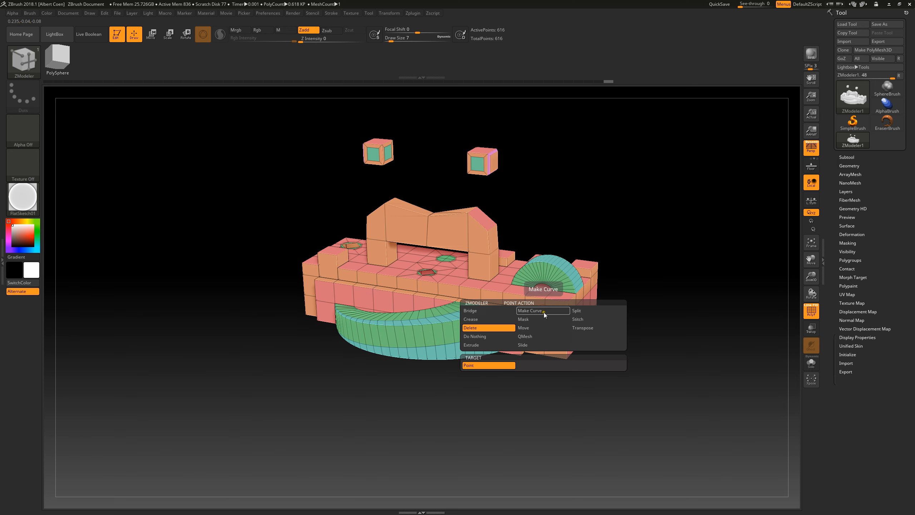
left_click(472, 346)
left_click_drag(576, 327, 619, 341)
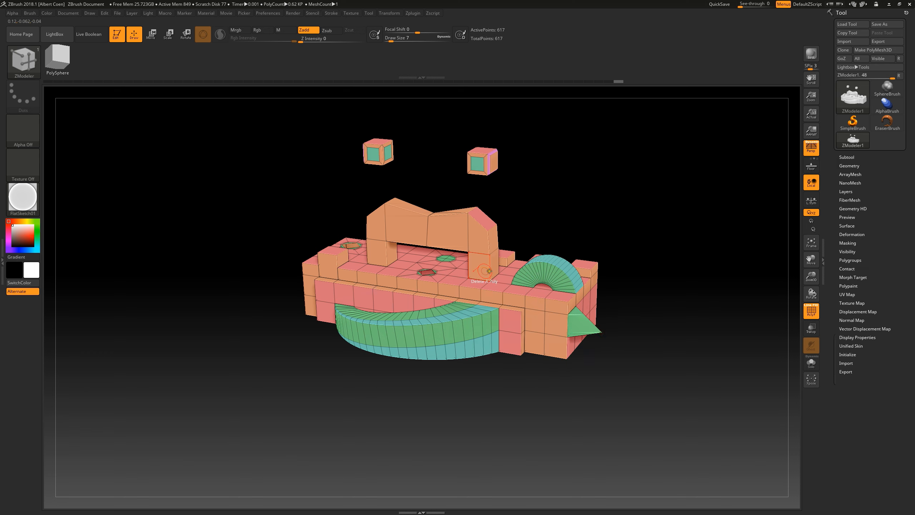
left_click_drag(376, 274, 335, 297)
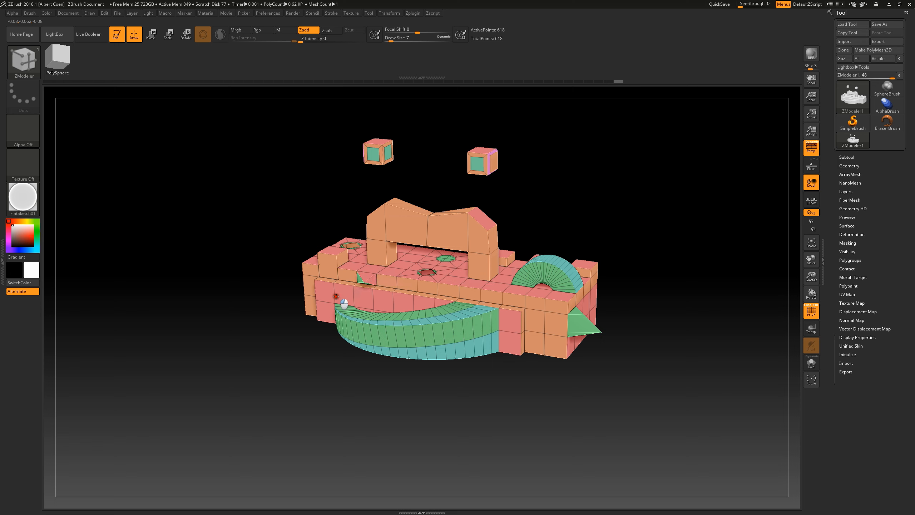
Step: With the QMesh point action, raise a corner of the left raised block into a spike and merge the right end's spike back into the body
key("space")
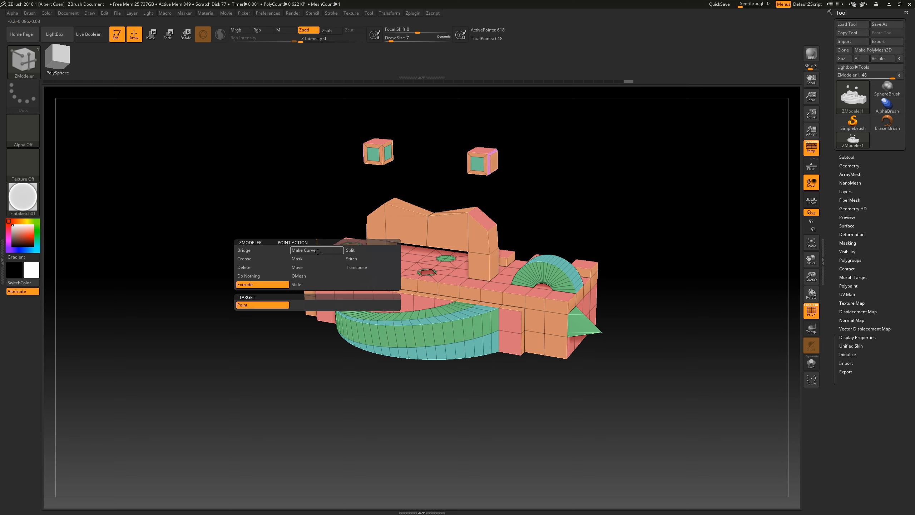
left_click(322, 275)
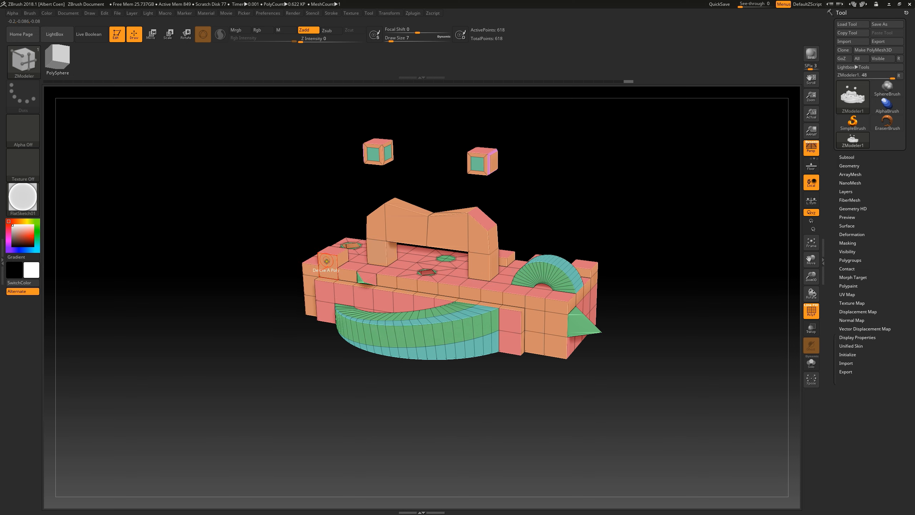
left_click_drag(326, 261, 325, 224)
left_click_drag(575, 218, 576, 220)
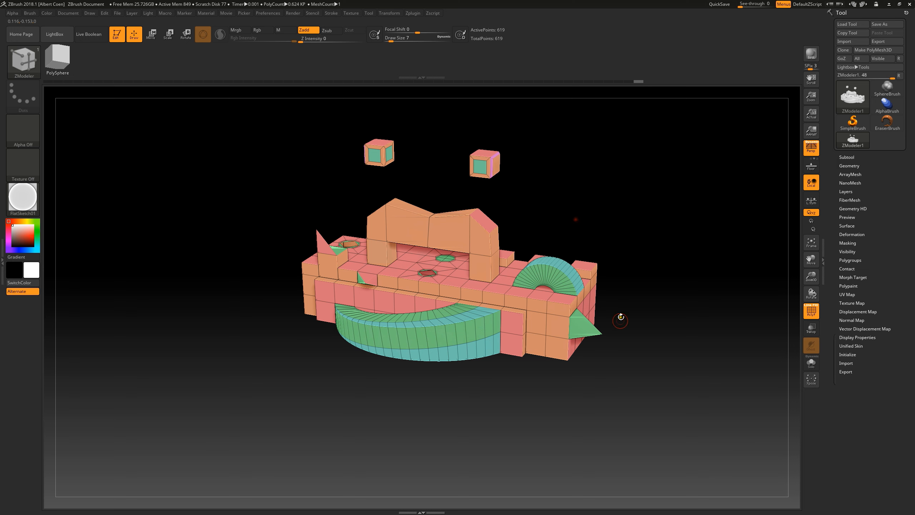
left_click_drag(601, 334, 573, 322)
left_click_drag(660, 300, 656, 295)
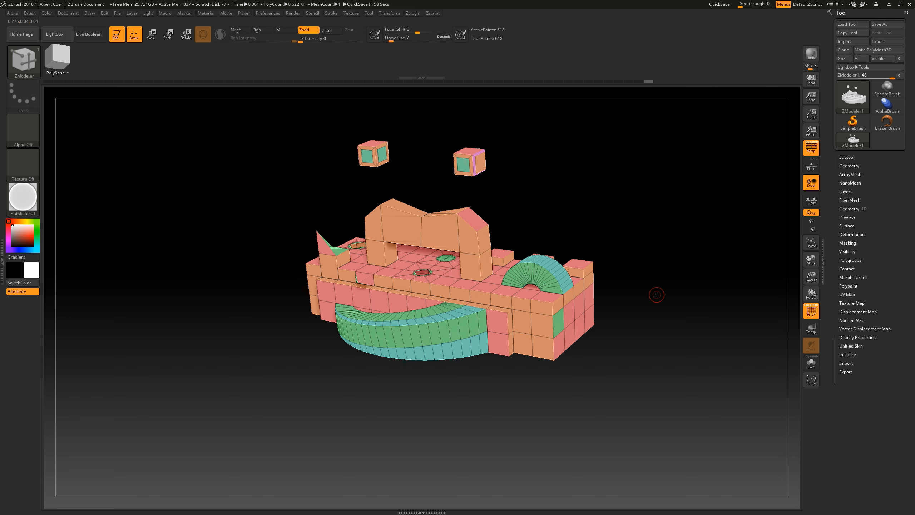
Step: Activate Dynamic Subdiv for the mesh and set its QGrid to 3 with Bevel edges
left_click(847, 166)
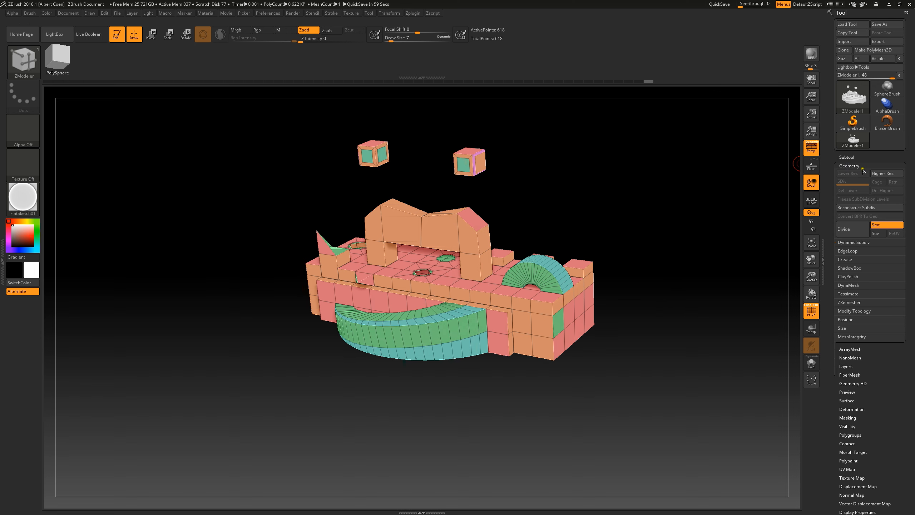
left_click(854, 243)
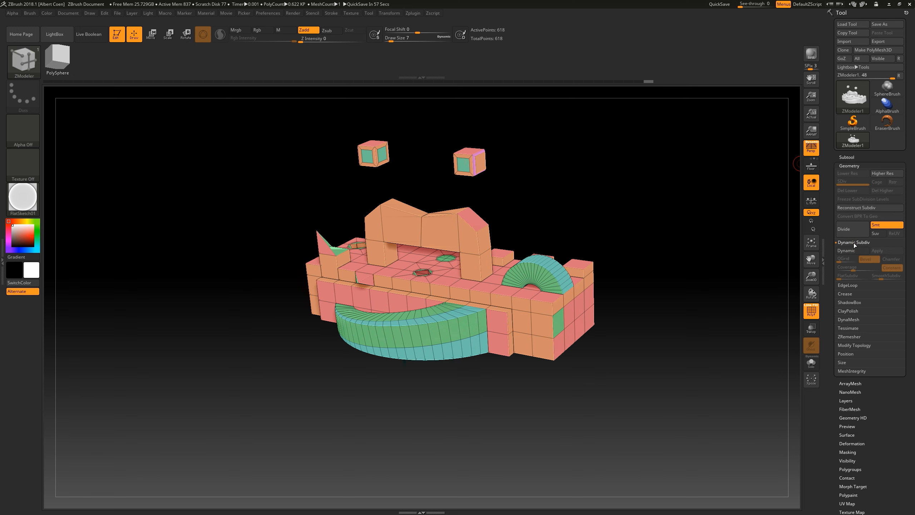
left_click(856, 250)
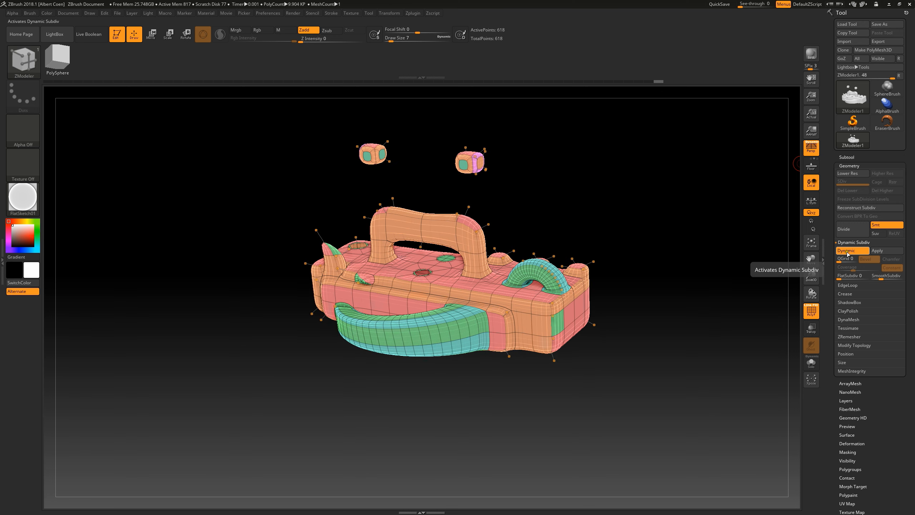
left_click_drag(839, 259, 851, 269)
left_click_drag(701, 275, 695, 272)
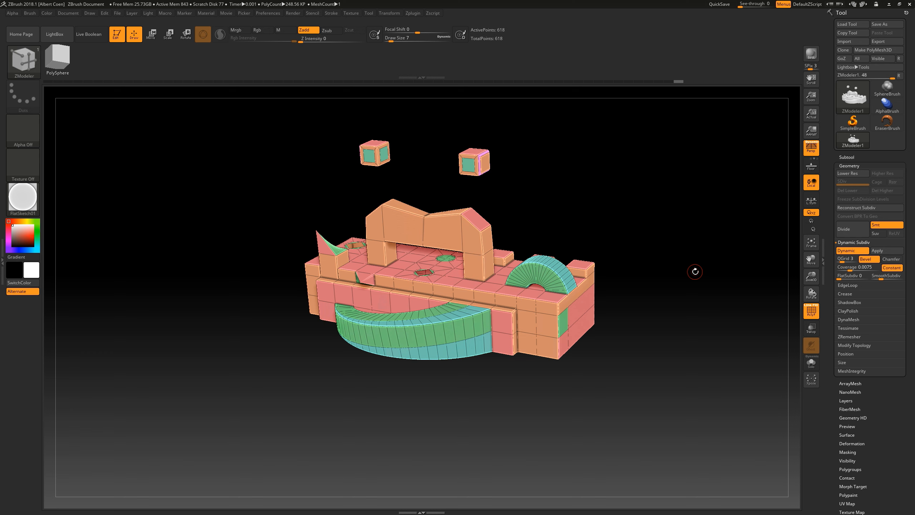